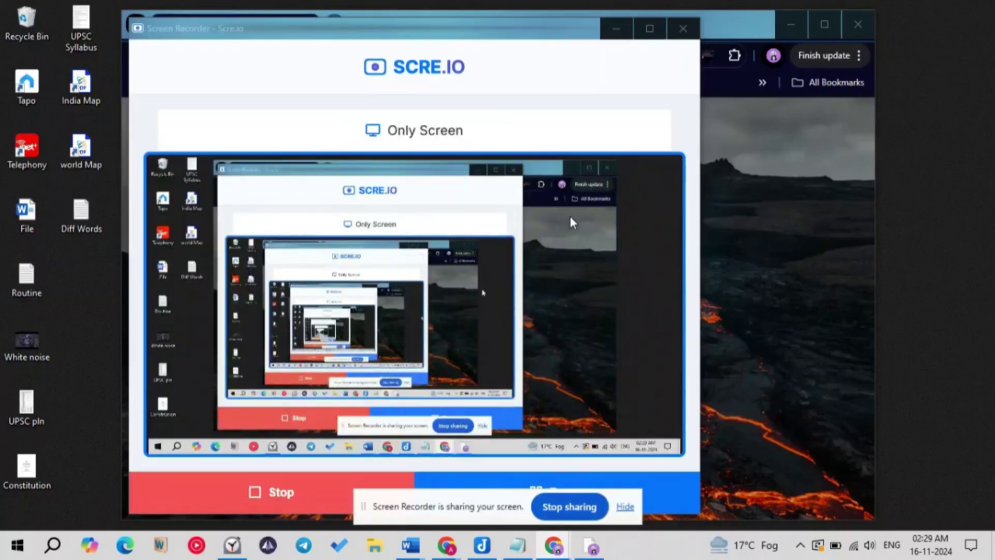
Minimize the Scre.io recorder window and close the Chrome browser.
left_click(610, 26)
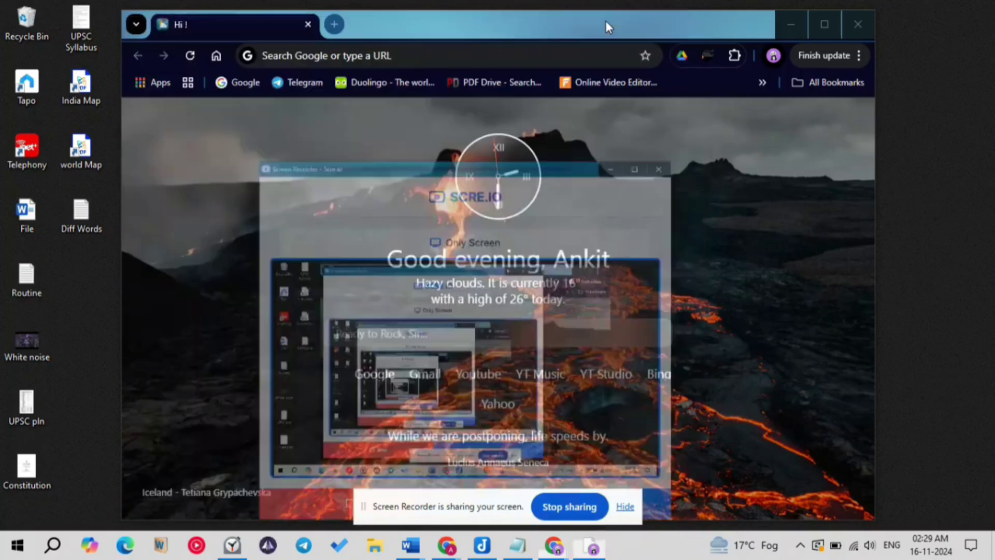
left_click(857, 26)
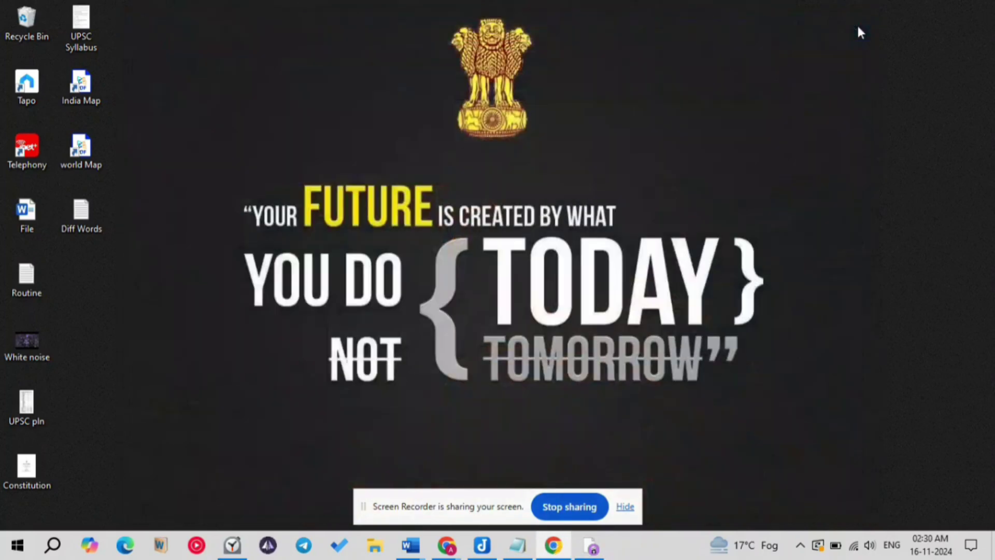
Hide the sharing bar and navigate from This PC through drive E: into the AARMX3265 firmware folder.
left_click(626, 507)
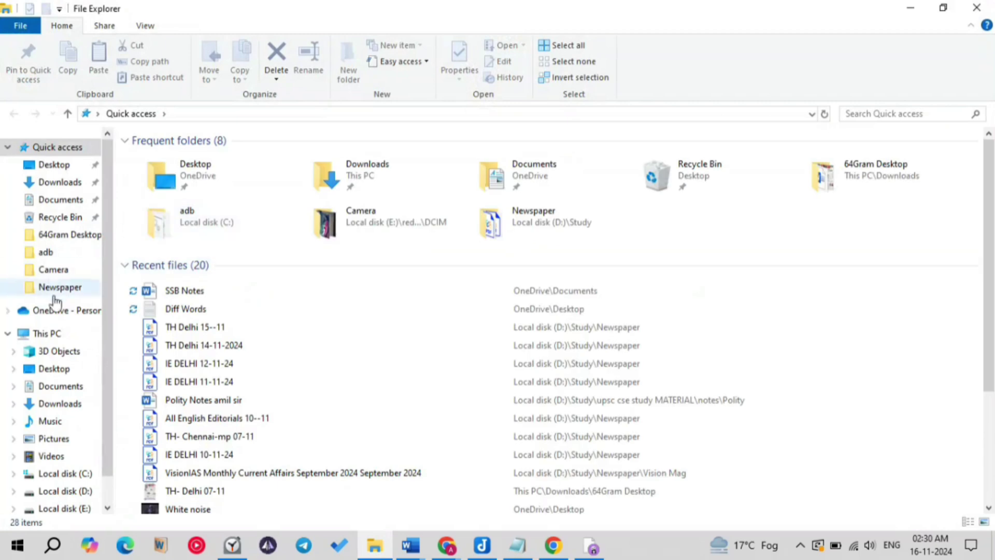
left_click(47, 334)
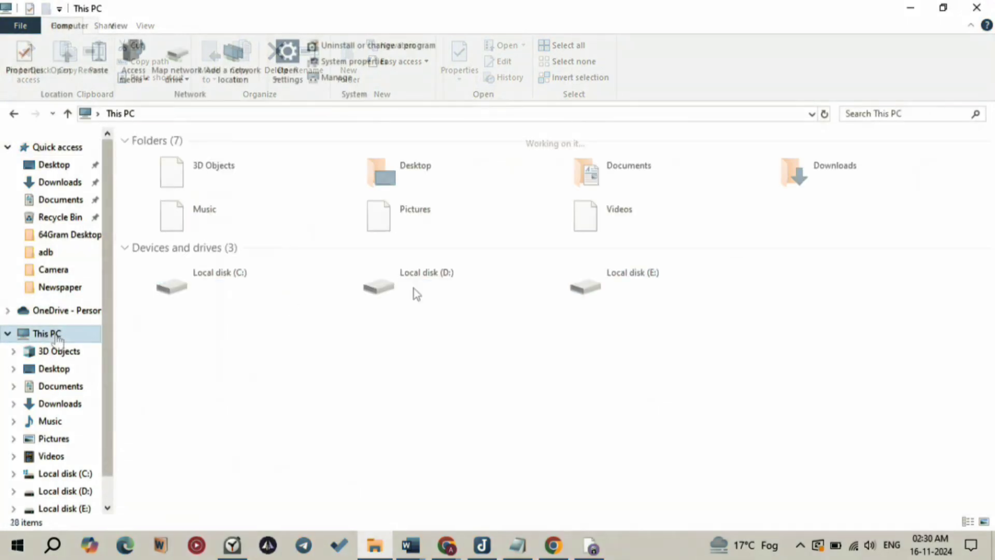
double_click(639, 288)
double_click(201, 158)
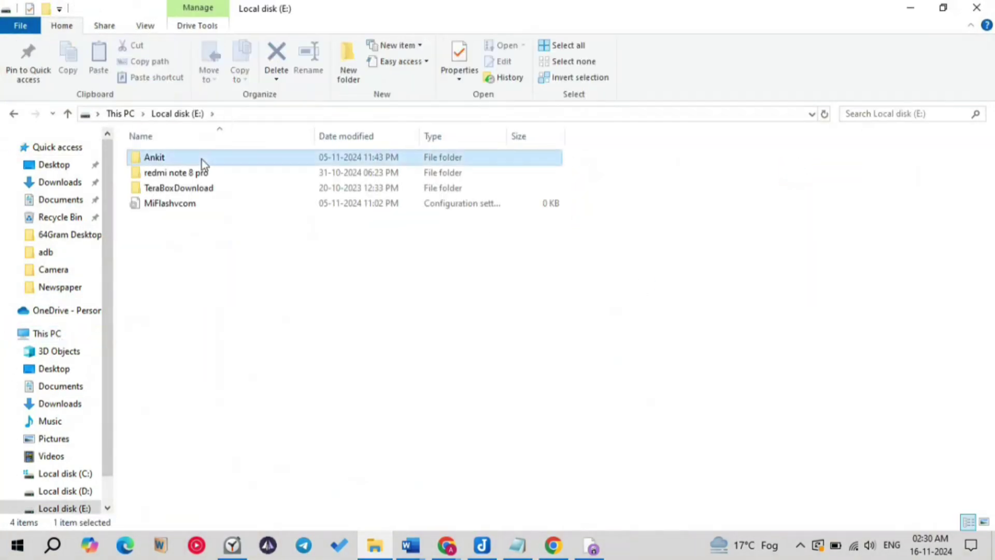
left_click(185, 159)
double_click(185, 159)
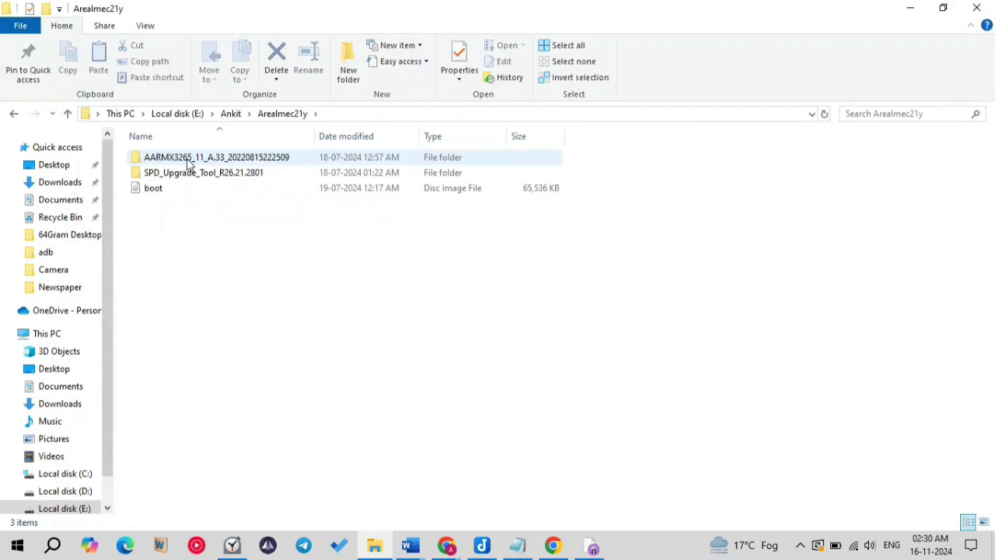
left_click(247, 155)
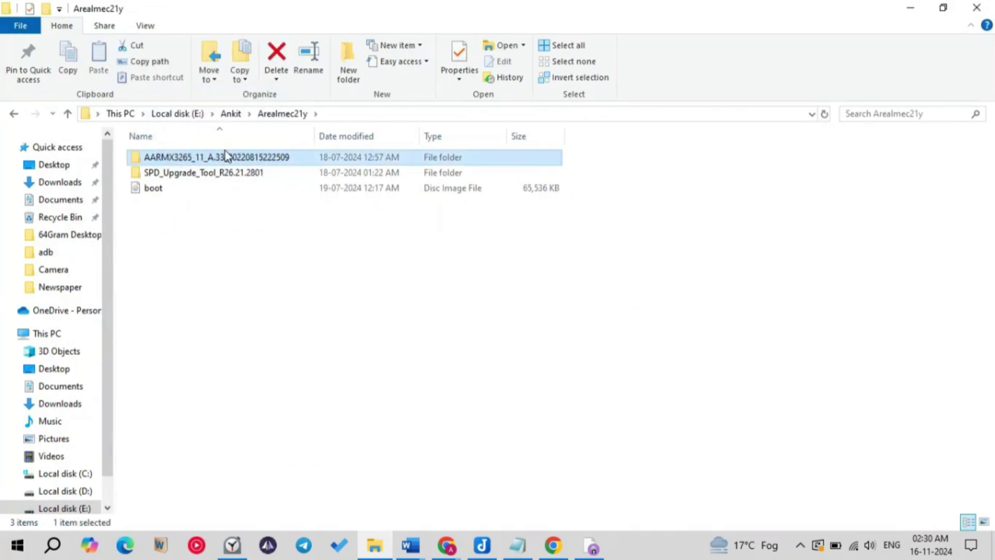
double_click(190, 161)
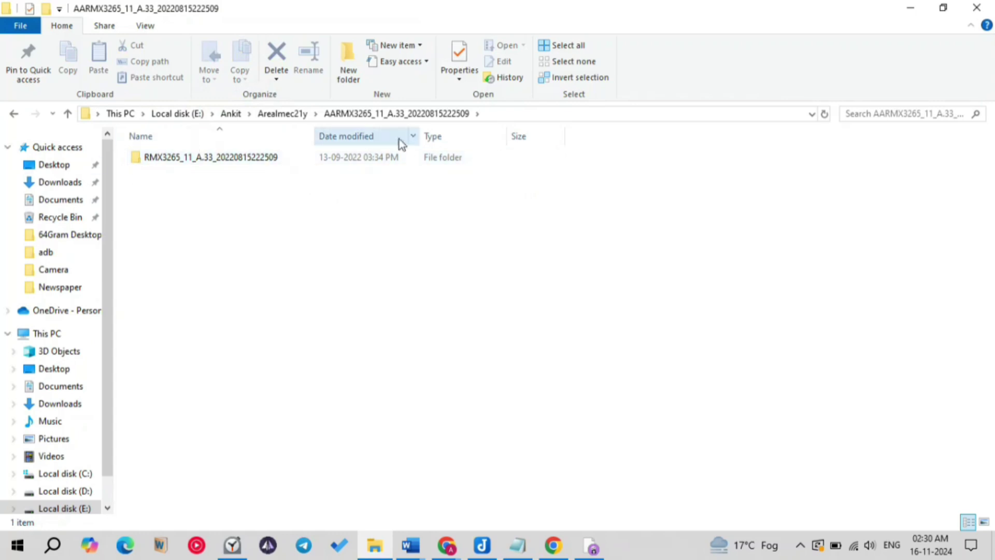
Browse RMX3265 > software, widening the Name column to see the 9.53 GB .pac, then open images.
left_click(289, 114)
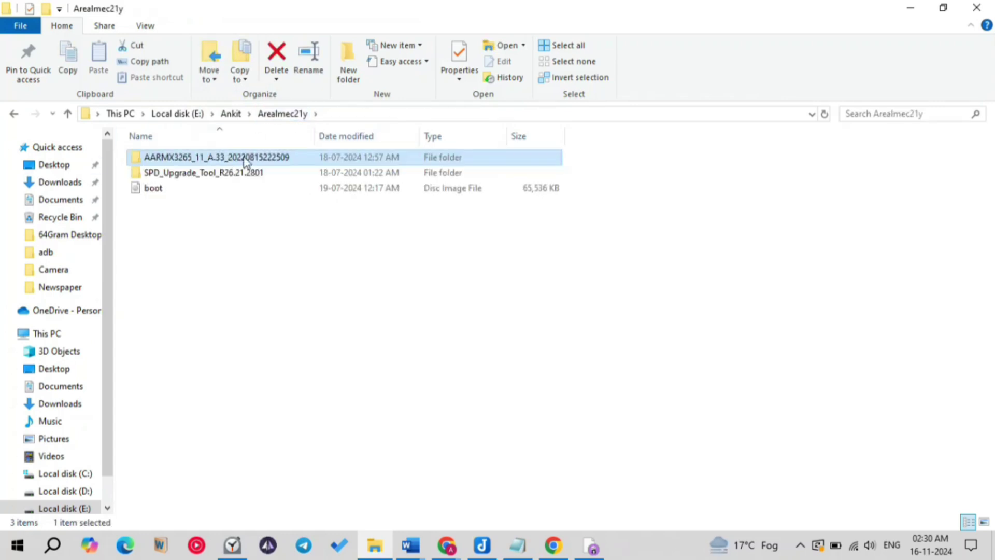
double_click(244, 160)
double_click(214, 159)
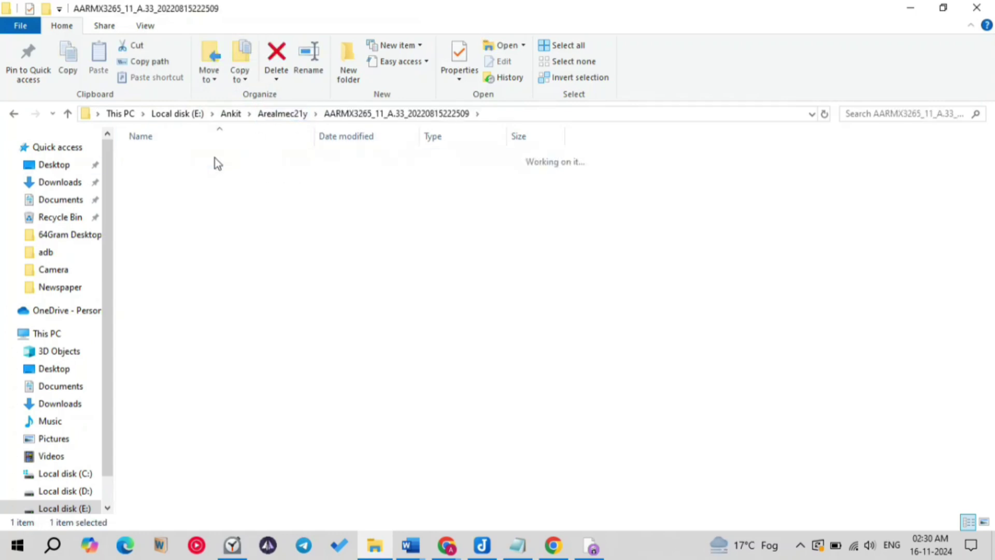
double_click(172, 160)
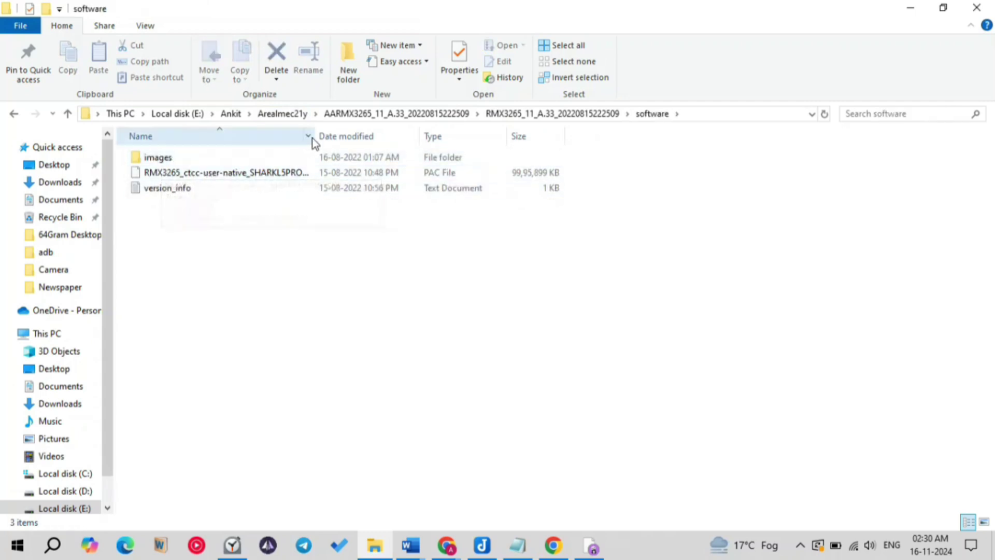
left_click_drag(315, 136, 493, 138)
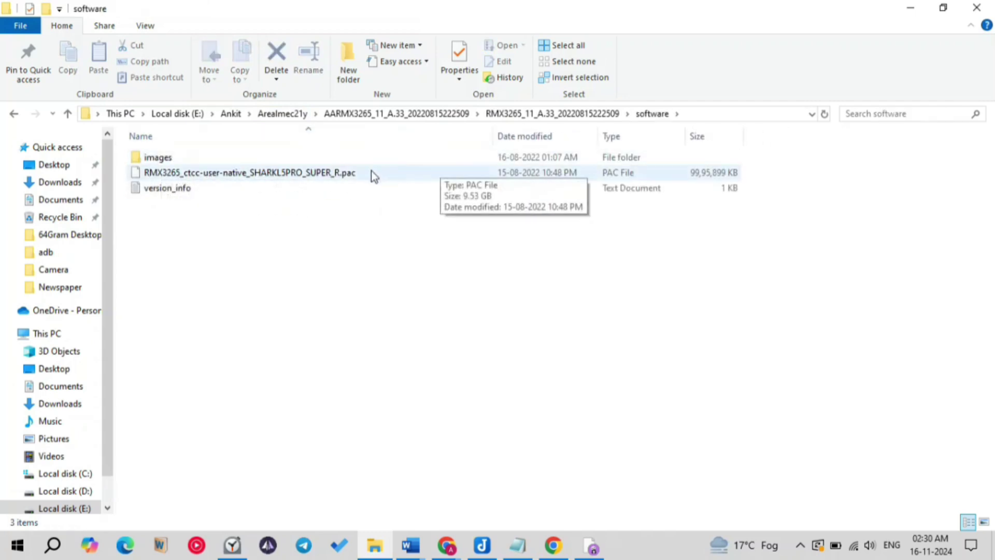
double_click(150, 158)
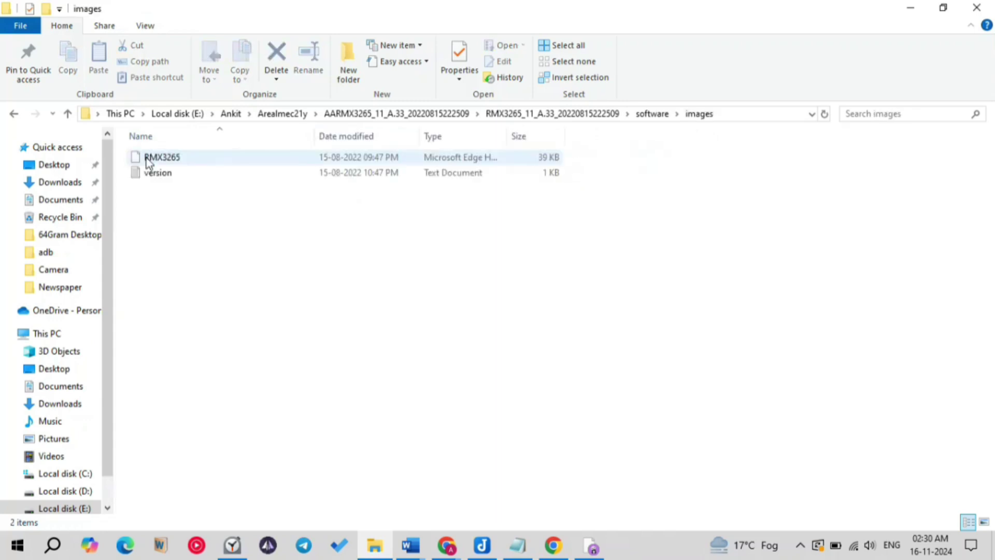
Return to Arealmec21y and open the SPD_Upgrade_Tool_R26.21.2801 folder.
left_click(280, 115)
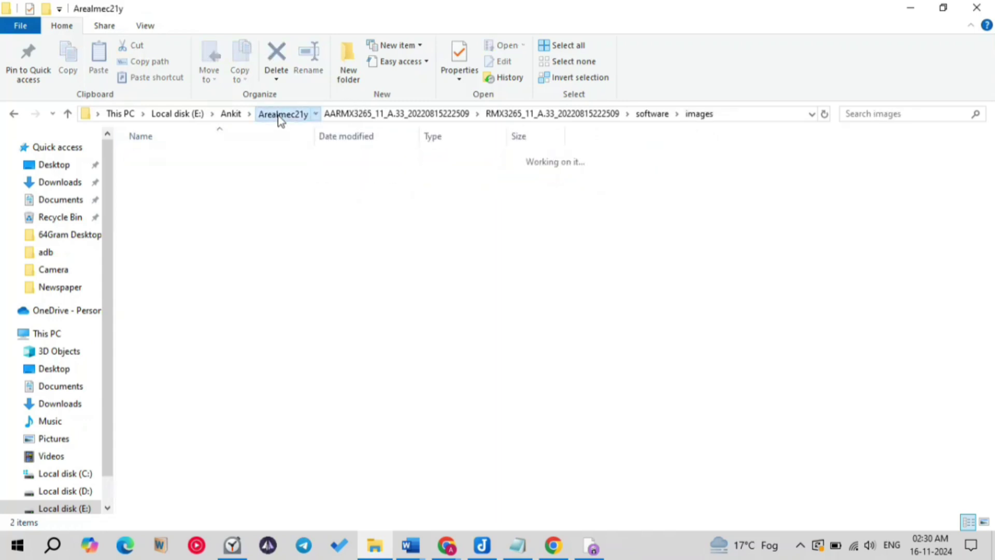
double_click(244, 157)
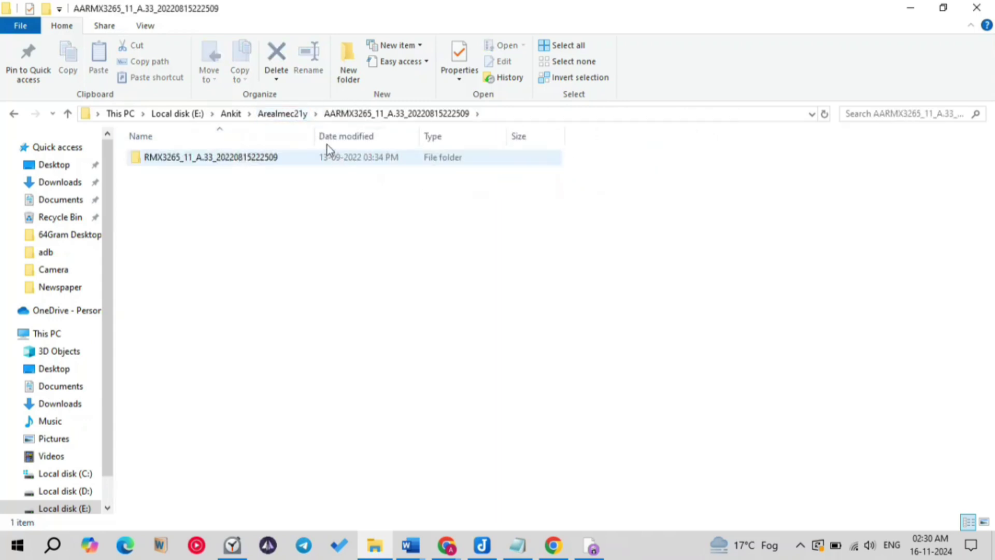
left_click(283, 115)
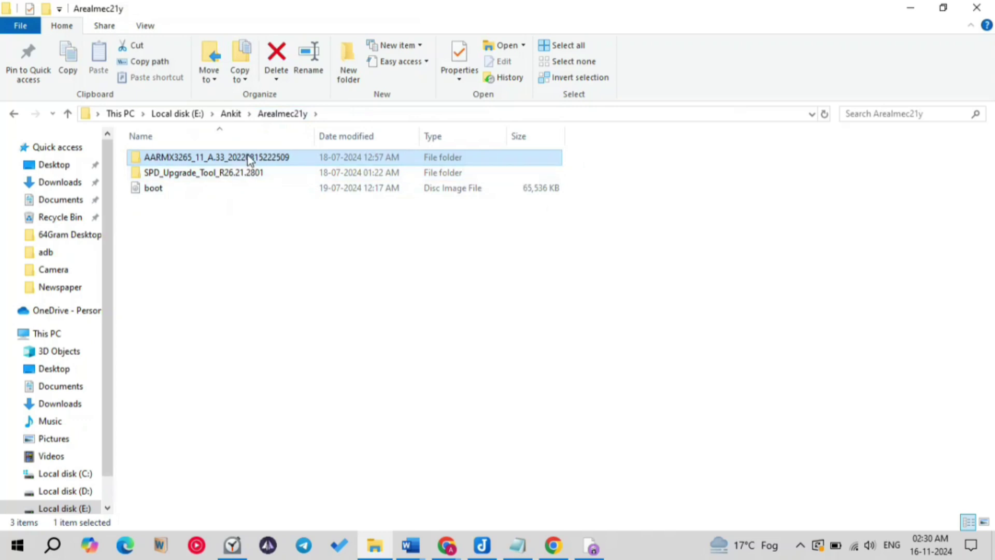
double_click(243, 174)
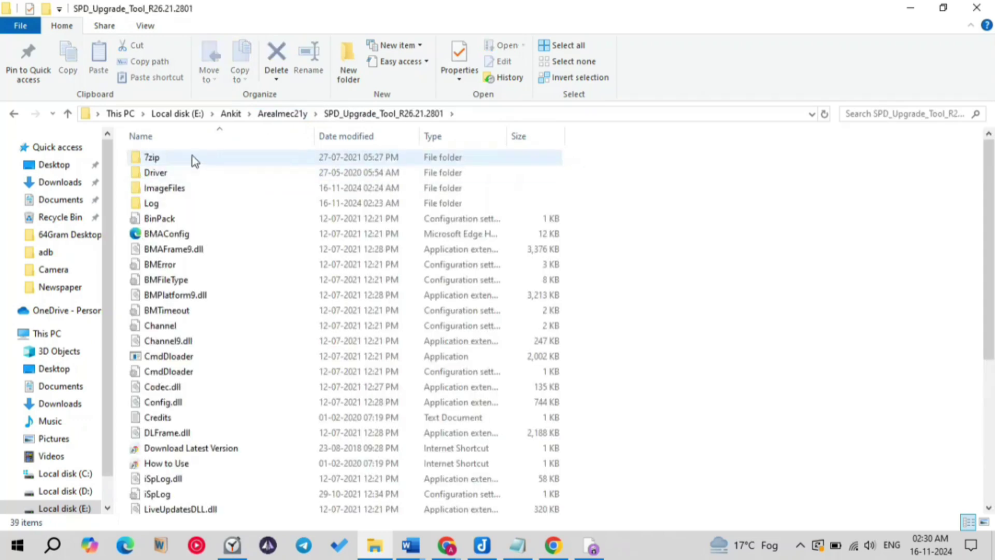
Launch UpgradeDownload.exe, close it, and launch it again.
scroll(251, 285, "down", 5)
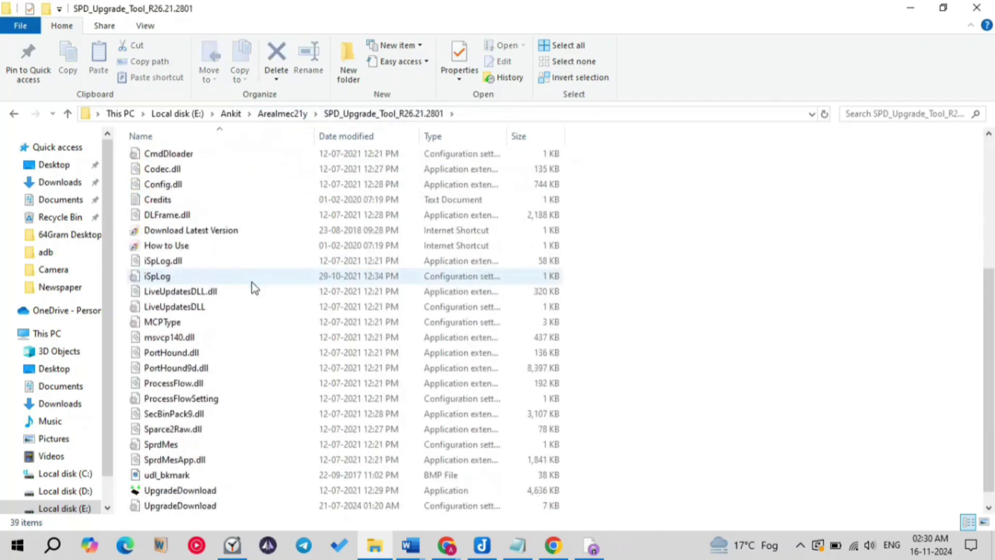
double_click(187, 474)
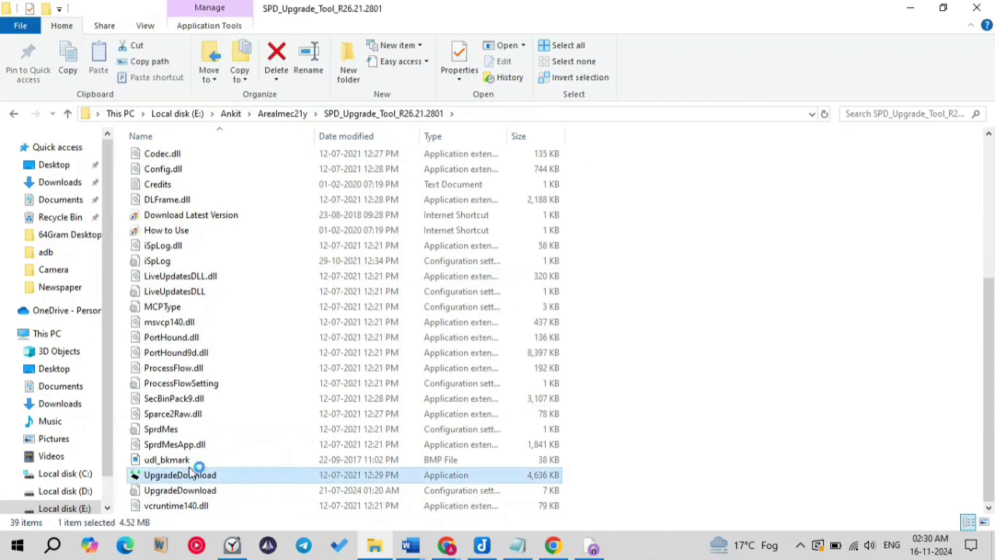
left_click_drag(449, 127, 451, 100)
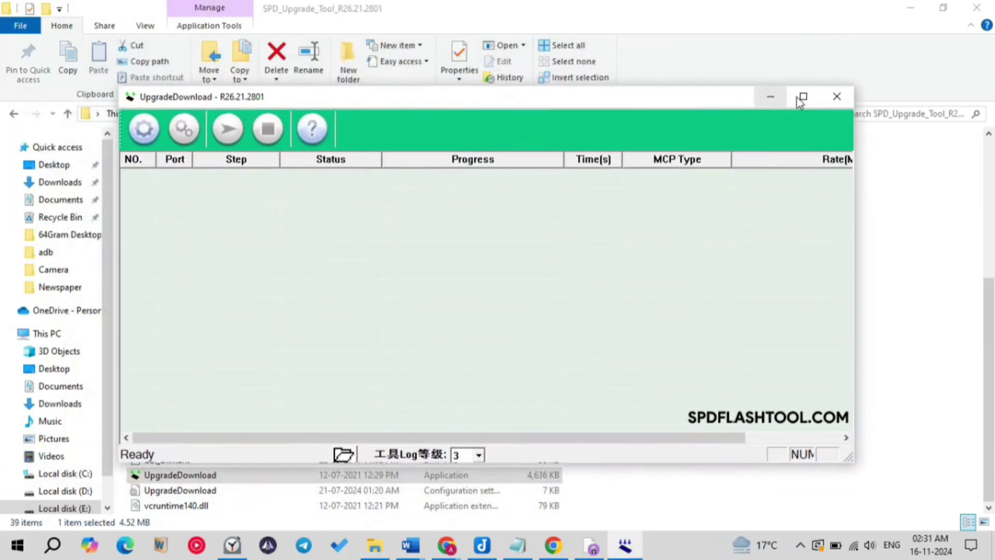
left_click(837, 96)
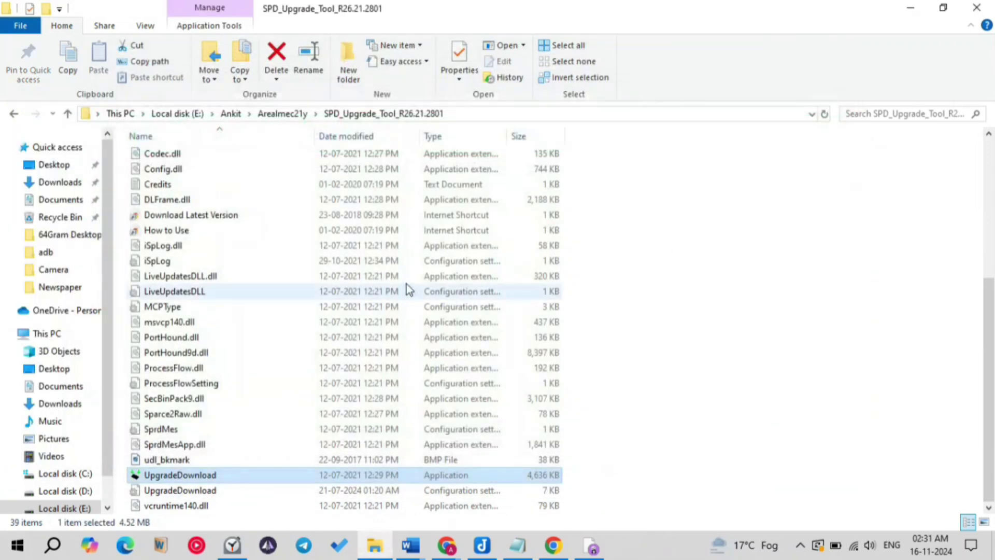
double_click(187, 475)
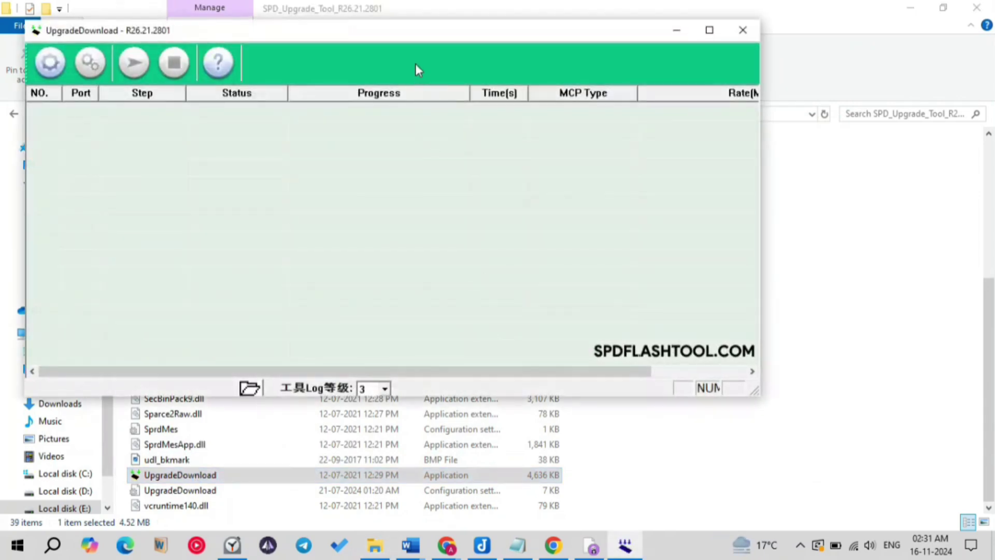
Minimize UpgradeDownload and select the 64 MB boot image in the Arealmec21y folder.
left_click_drag(403, 32, 535, 119)
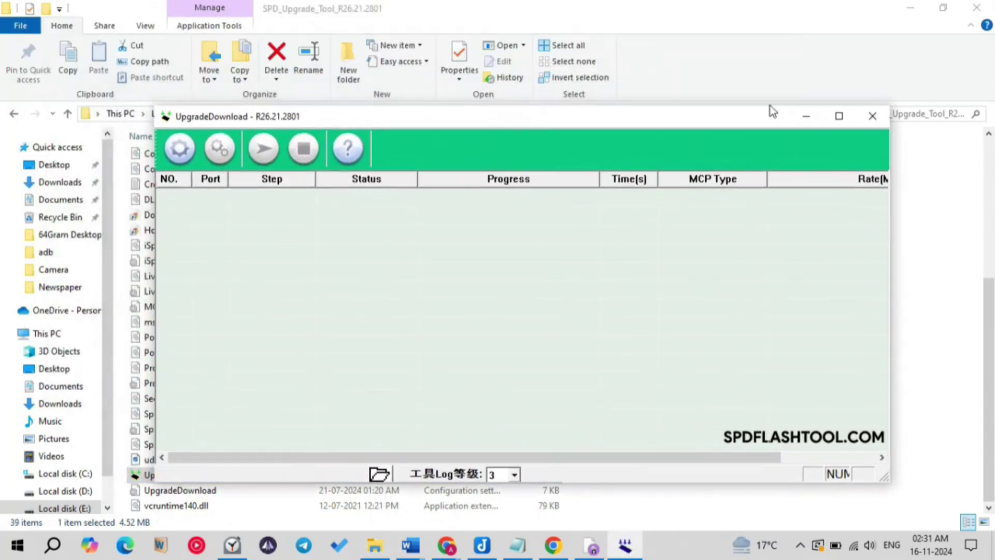
left_click(806, 116)
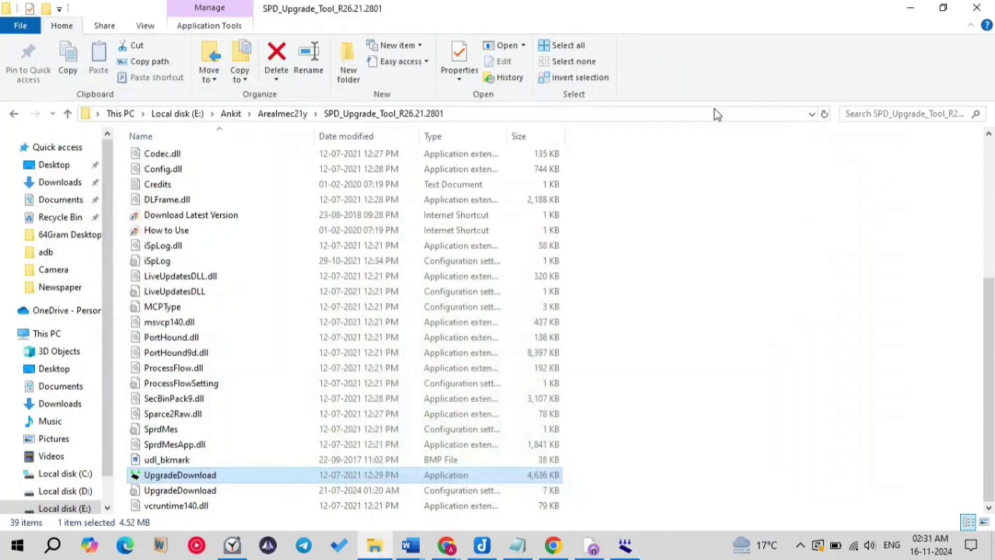
left_click(269, 118)
left_click(191, 188)
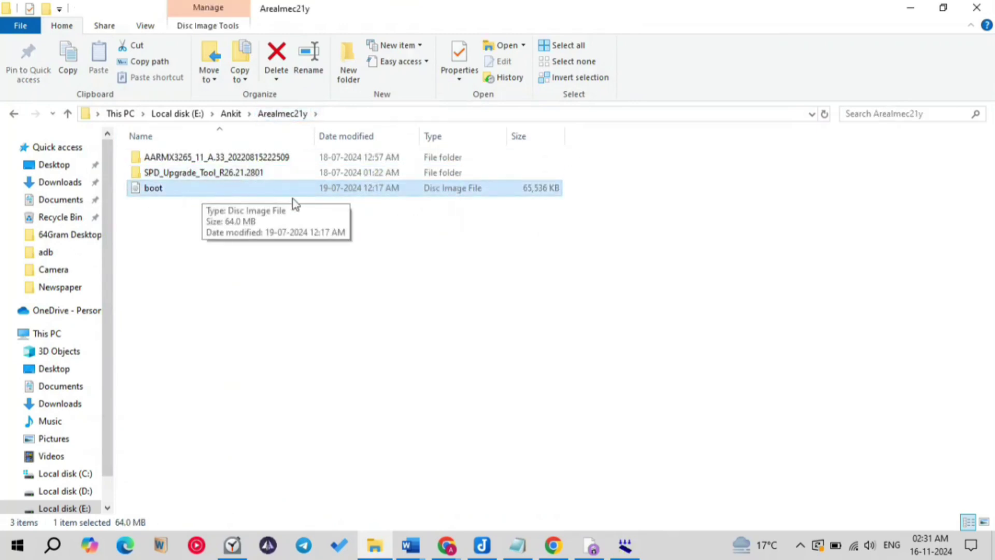
Reopen Chrome and scroll the XDA Realme C25Y RMX3269 rooting thread to its driver links.
right_click(546, 550)
left_click(549, 469)
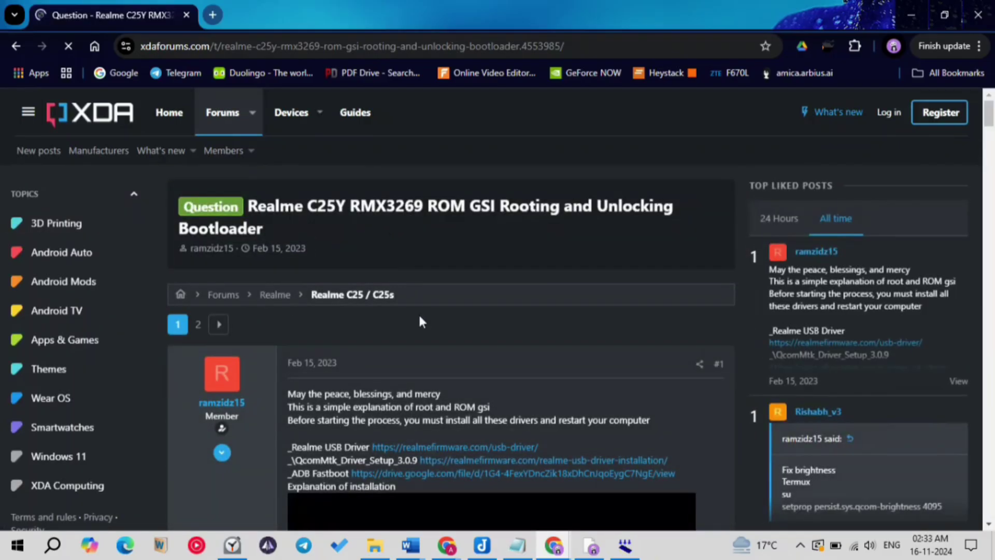
scroll(418, 313, "down", 3)
scroll(421, 321, "up", 3)
scroll(418, 312, "down", 1)
scroll(418, 312, "up", 1)
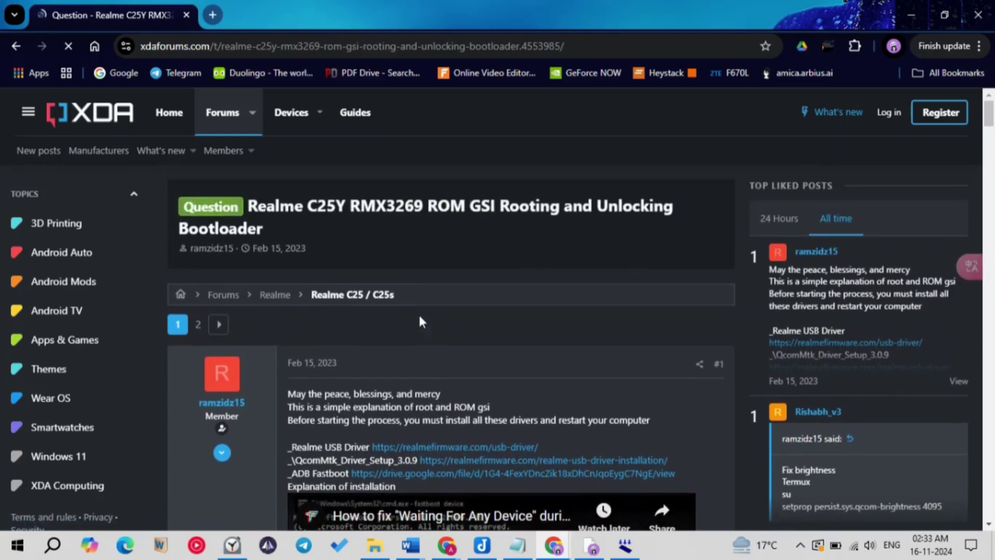
scroll(418, 313, "down", 1)
scroll(420, 319, "down", 4)
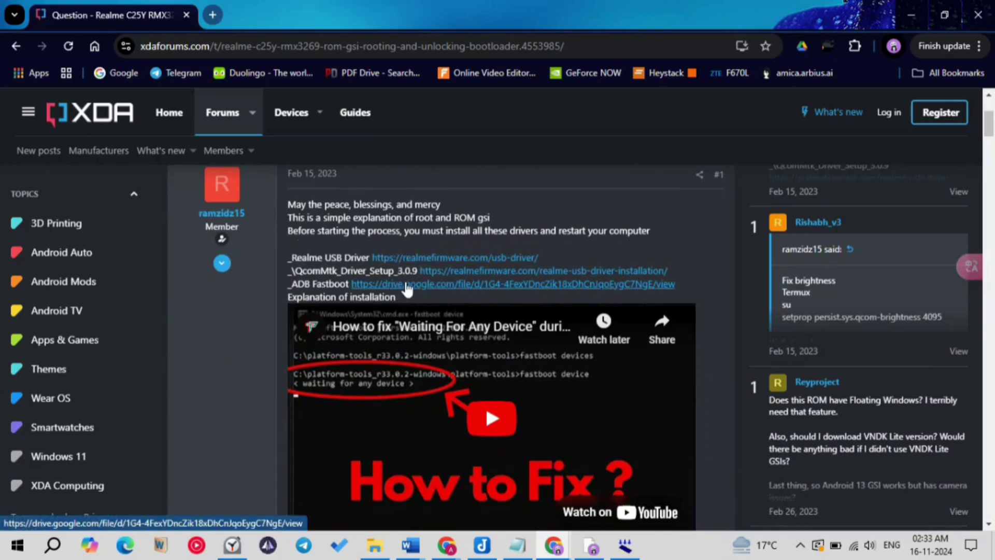
Filter the Realme USB driver page for '25y' and save the Realme C25Y driver download.
left_click(443, 257)
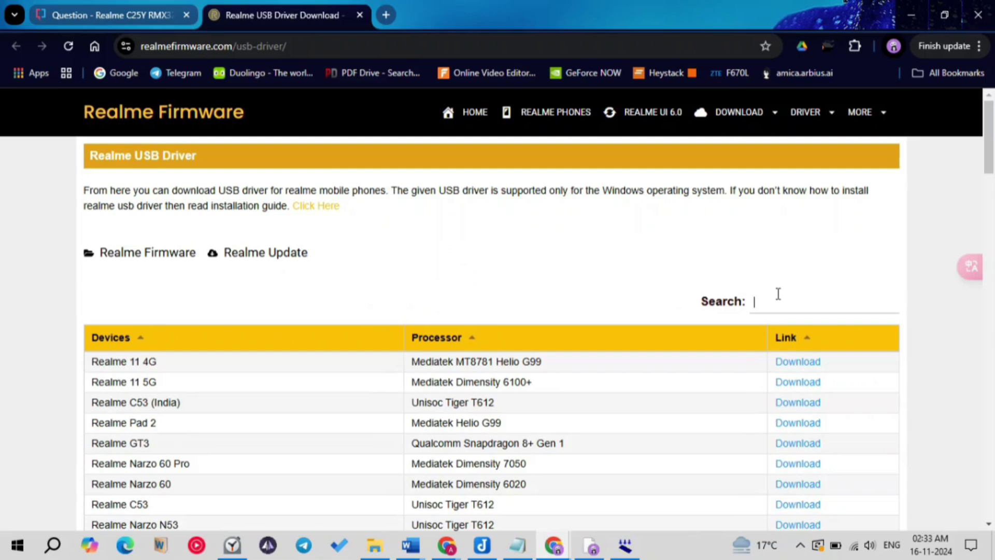
type("25y")
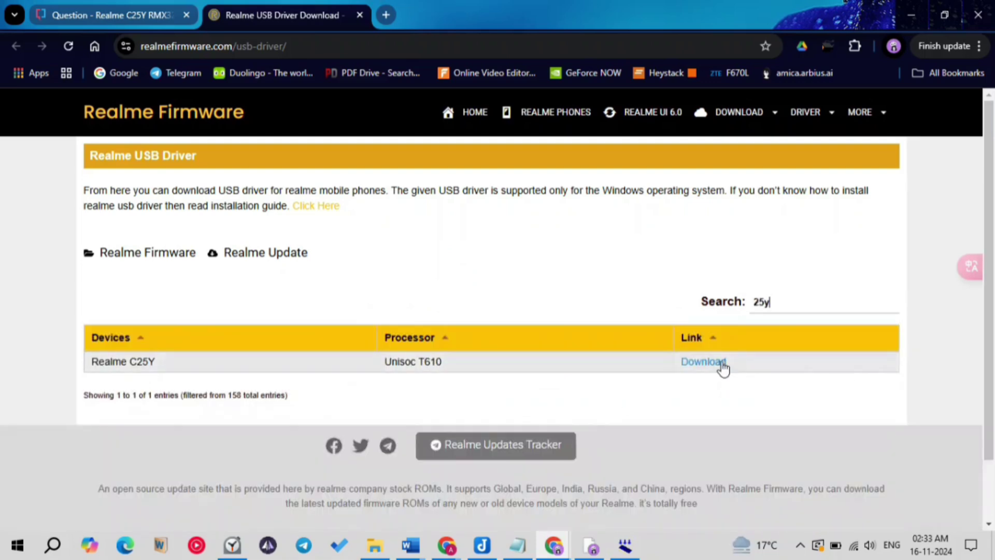
left_click(719, 367)
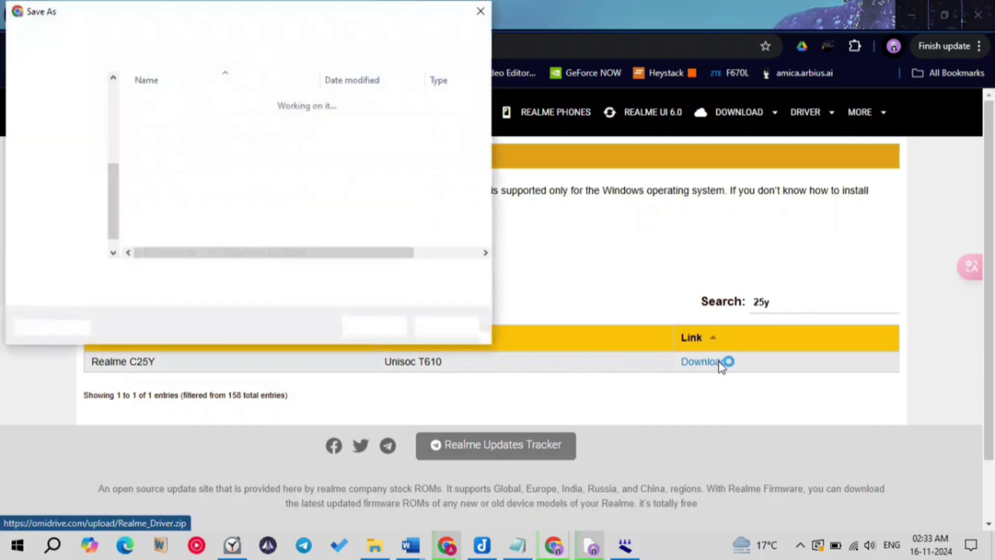
left_click(372, 326)
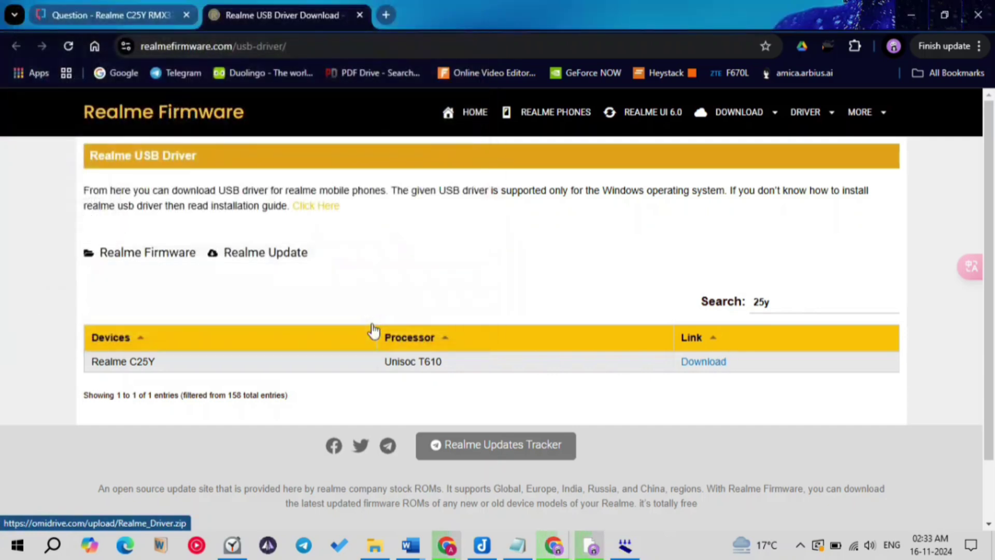
Check the Ankit folder in File Explorer for the Realme_Driver ZIP, then return to the browser.
mouse_move(383, 548)
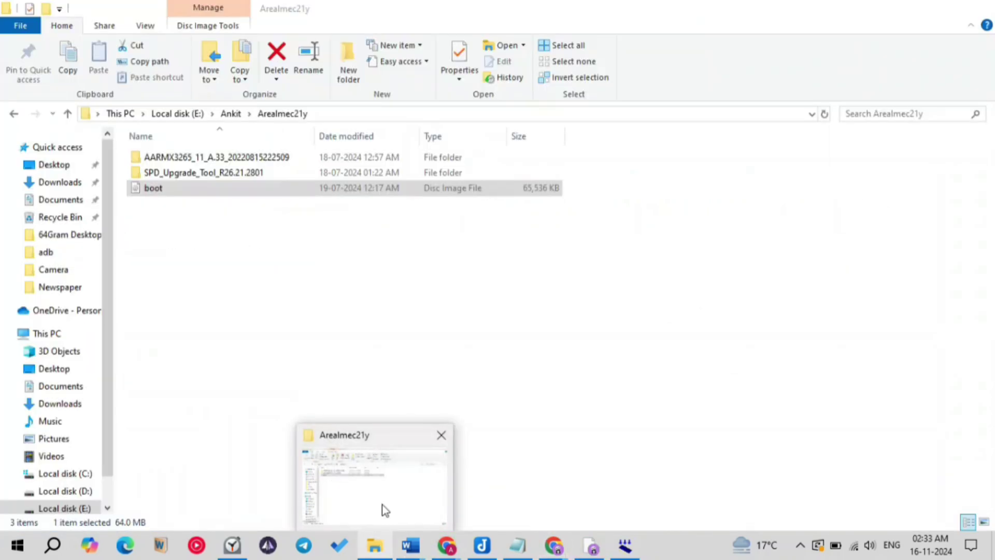
left_click(381, 504)
left_click(229, 111)
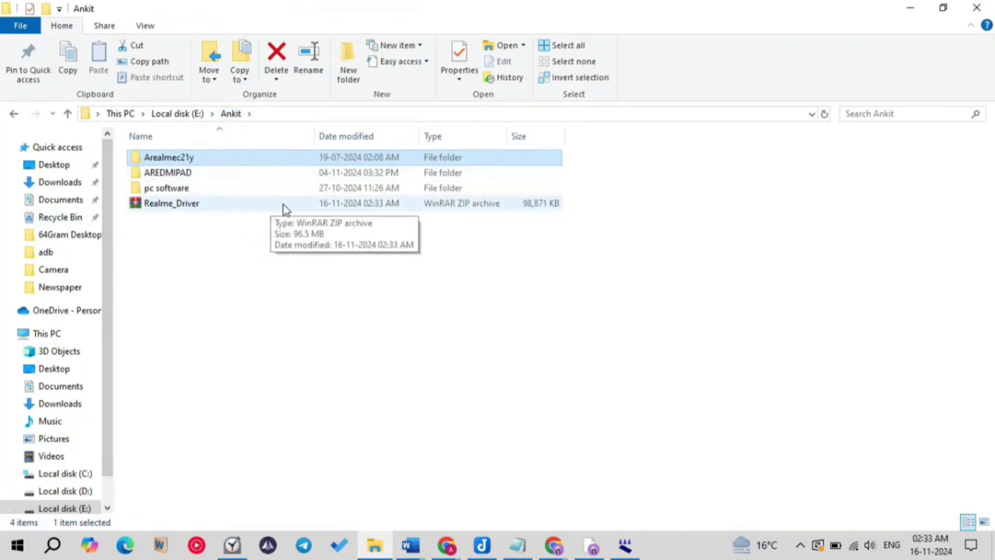
left_click(911, 7)
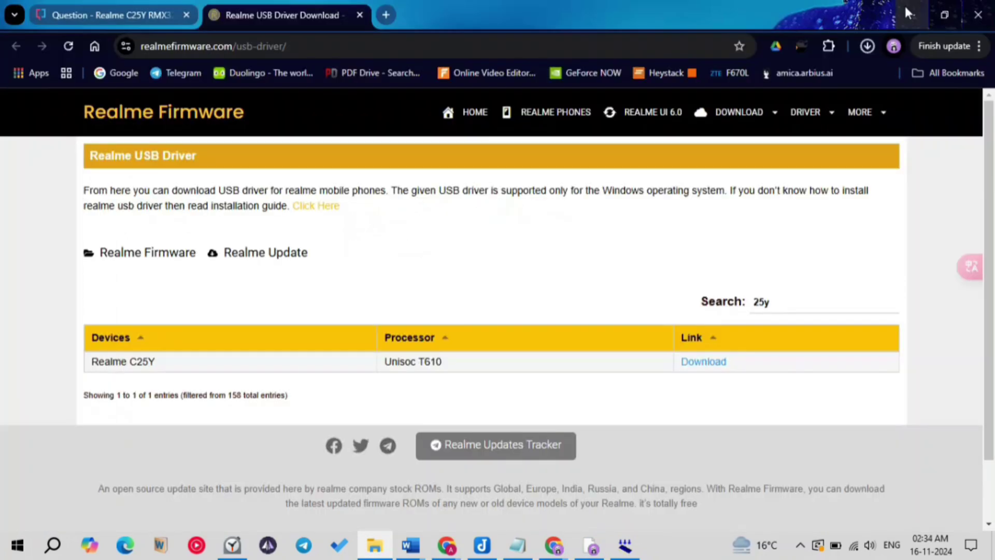
Return to the XDA thread and scroll to the step about flashing original ROM RMX3265_11_A.33.
left_click(153, 11)
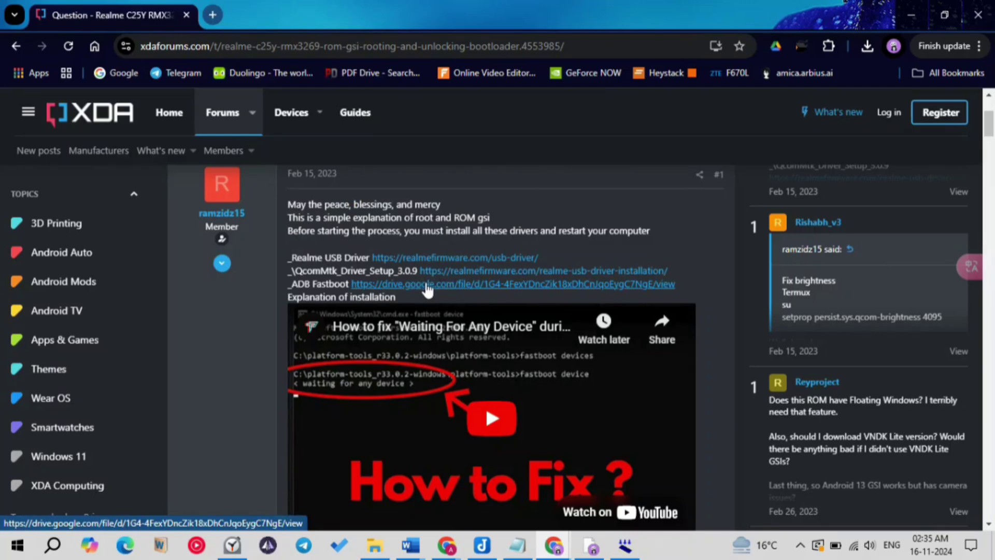
scroll(422, 290, "down", 5)
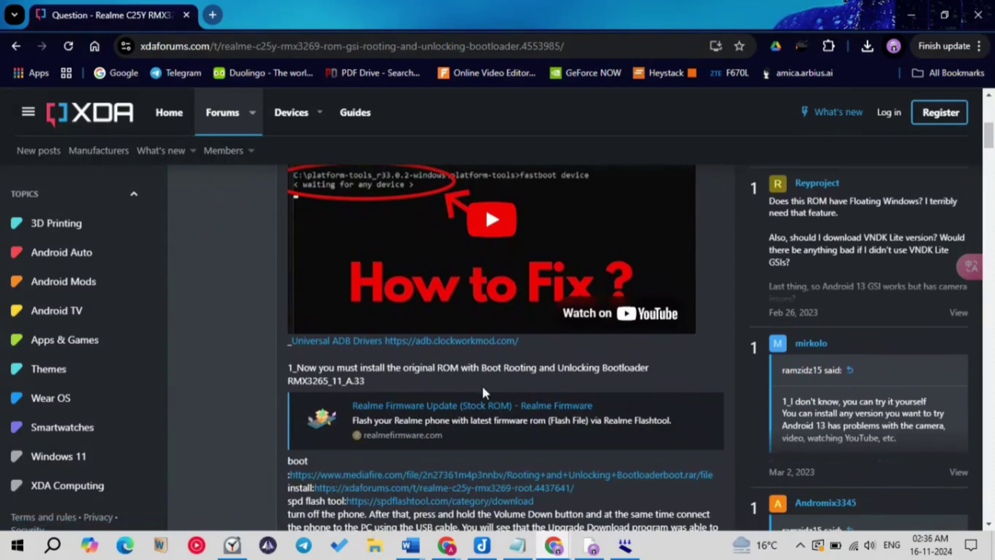
left_click_drag(437, 277, 573, 277)
left_click(275, 267)
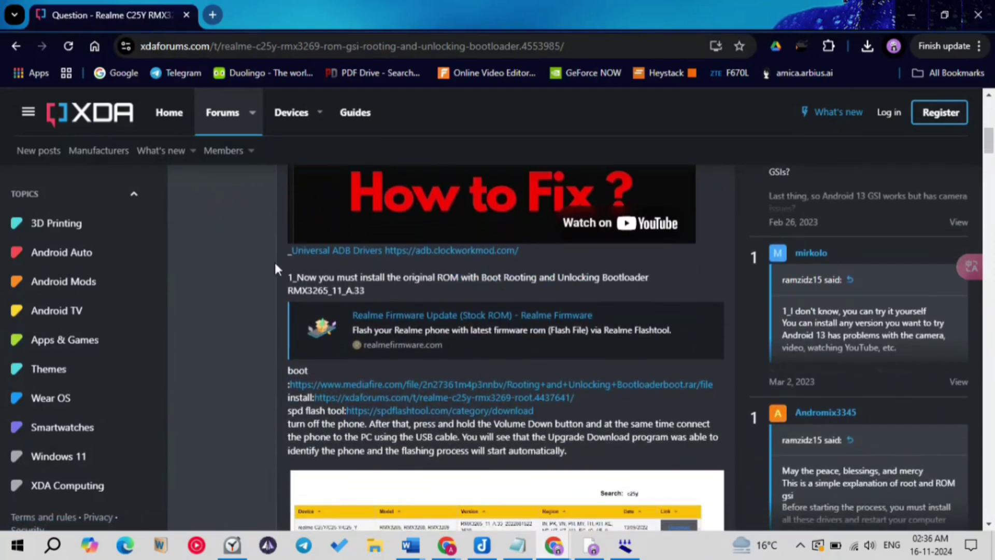
left_click(444, 316)
scroll(389, 342, "down", 5)
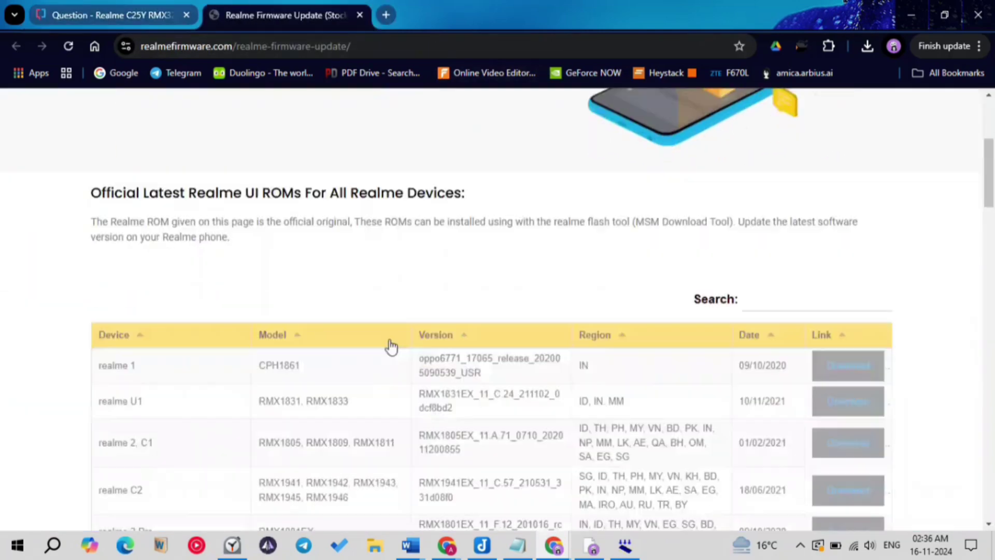
scroll(390, 346, "down", 3)
scroll(657, 257, "up", 2)
left_click(774, 217)
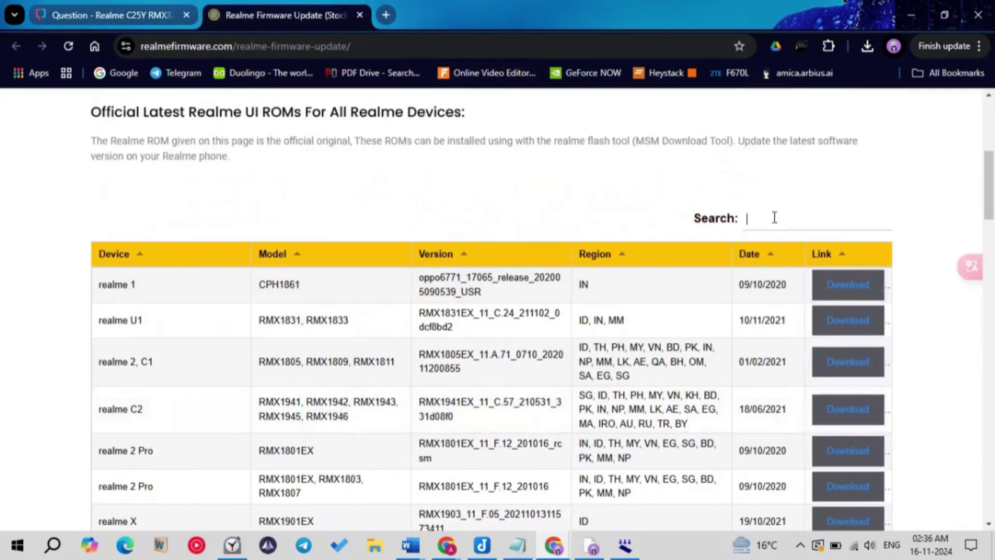
type("25y")
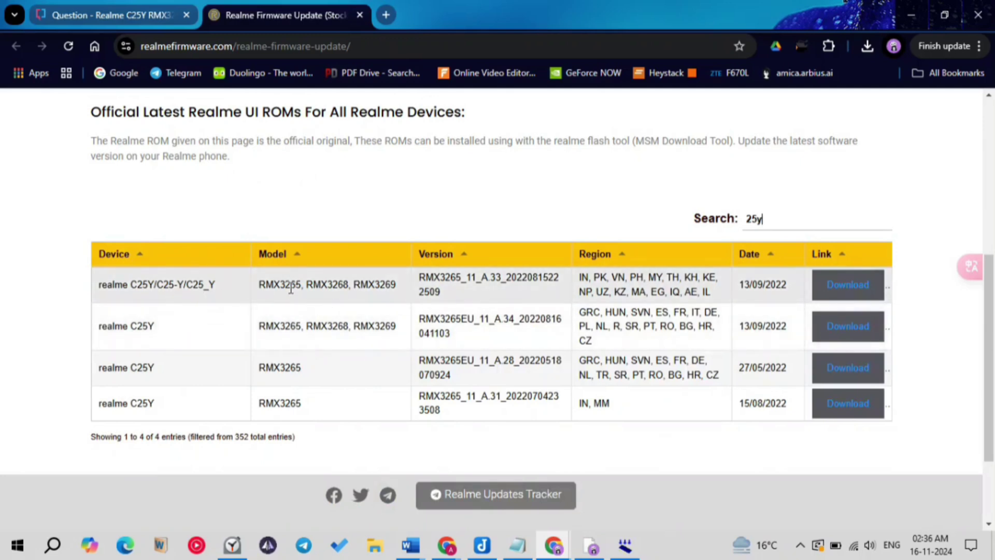
left_click_drag(296, 284, 417, 292)
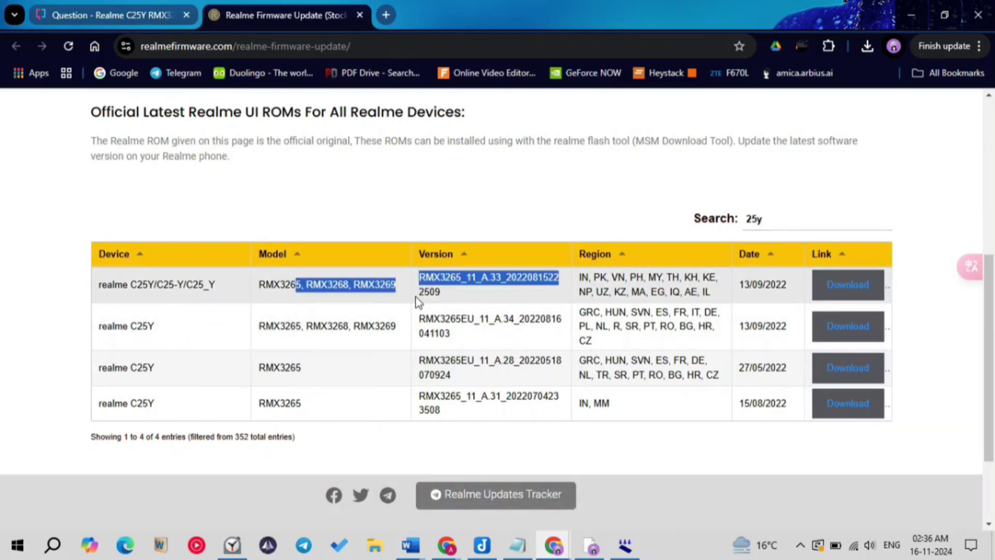
left_click(846, 291)
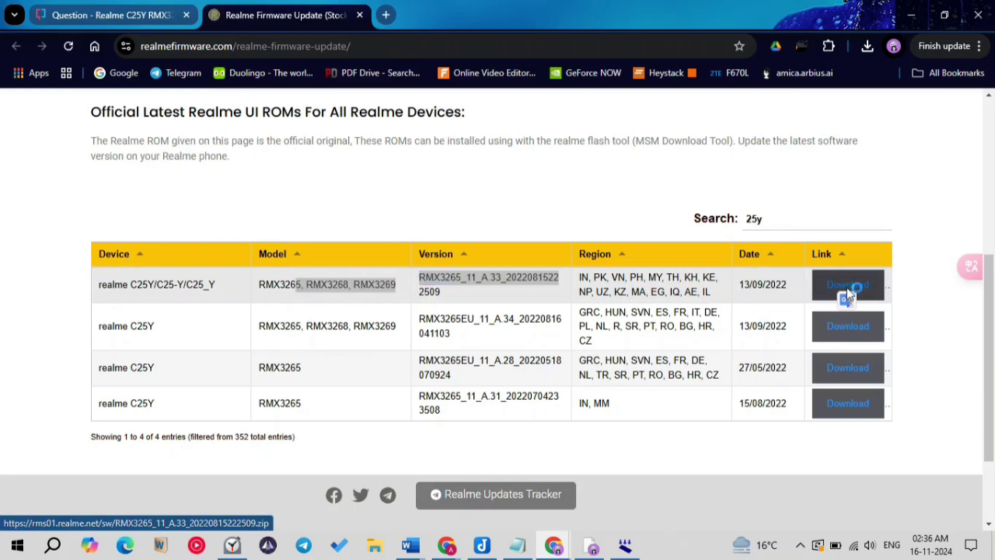
left_click(440, 333)
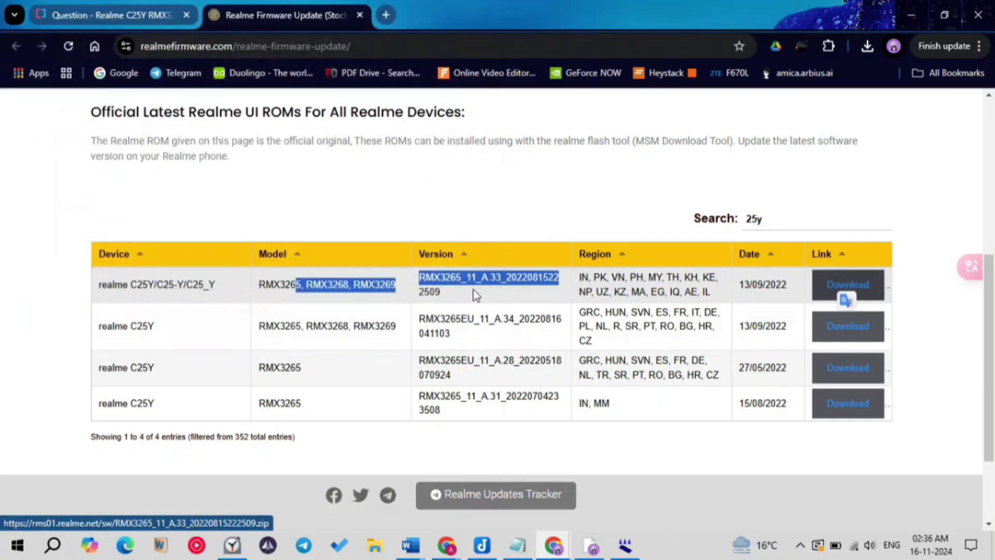
left_click(490, 293)
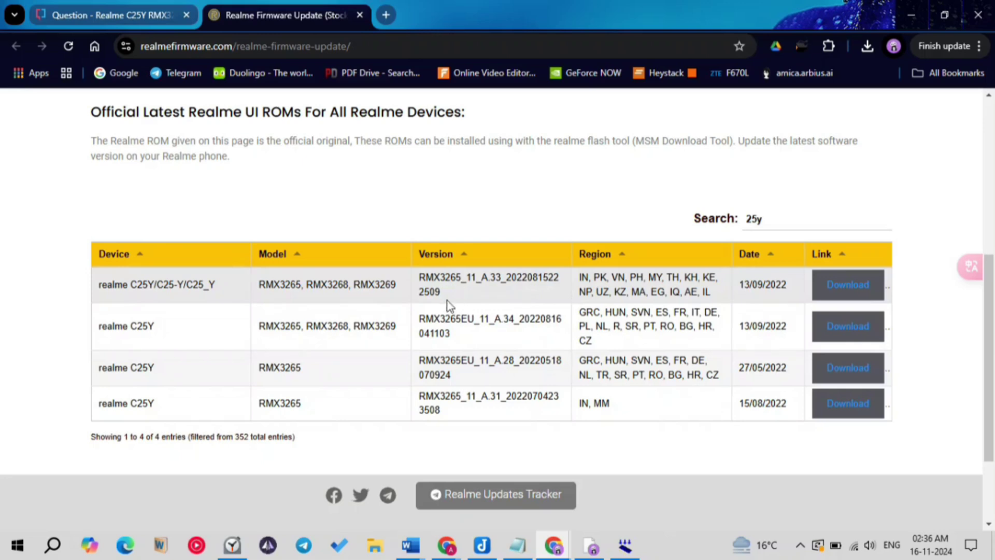
Close the Realme Firmware and MediaFire boot pages, then follow the post's spdflashtool.com link.
left_click(359, 15)
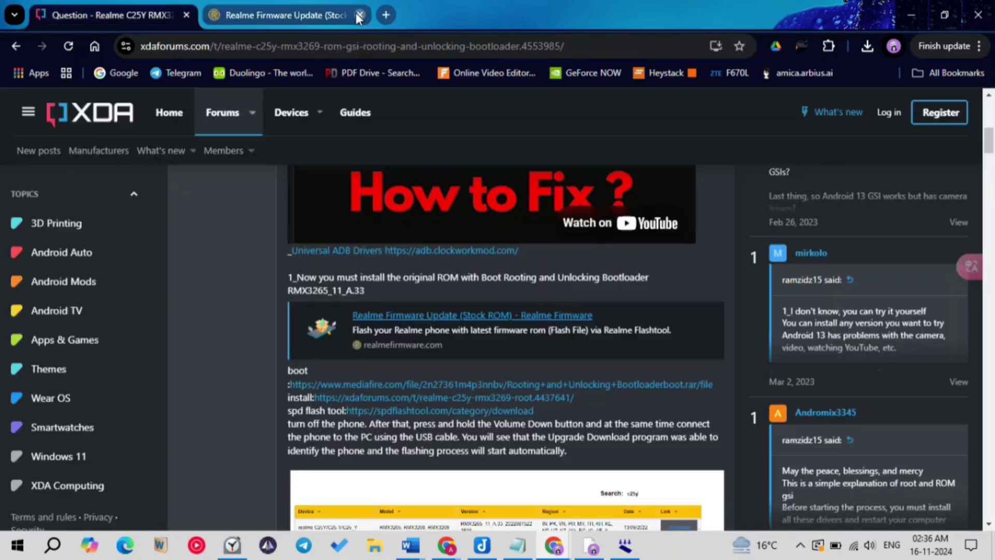
scroll(431, 364, "down", 1)
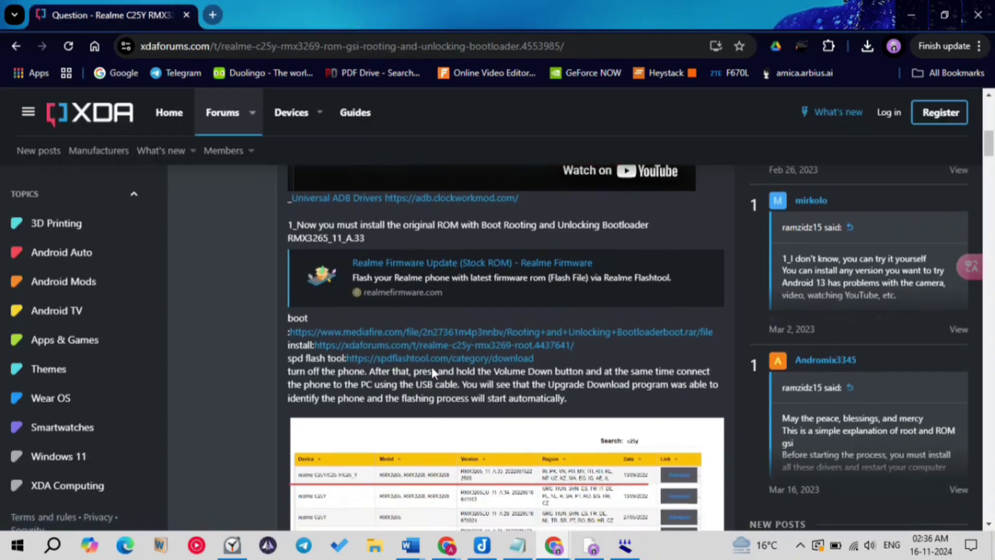
scroll(431, 368, "up", 1)
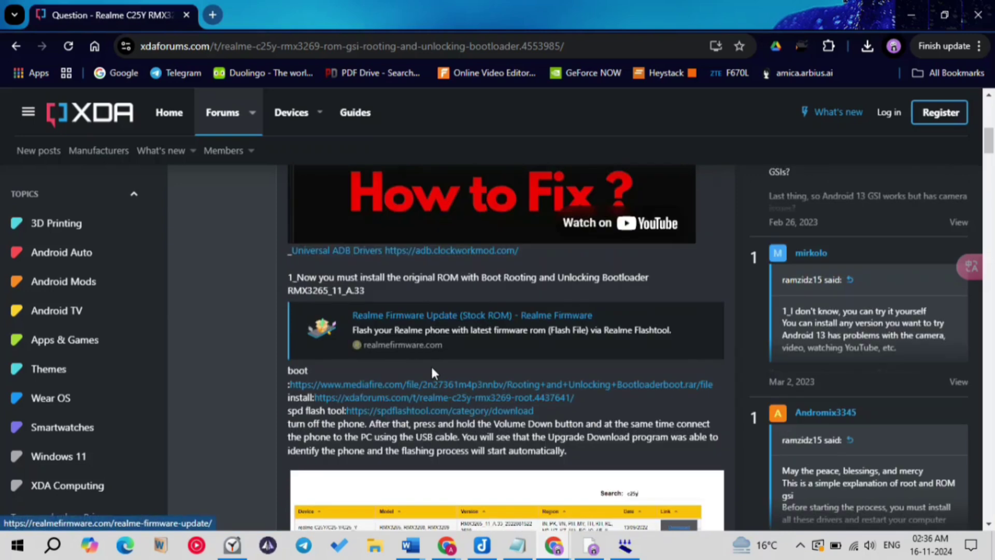
scroll(431, 371, "down", 1)
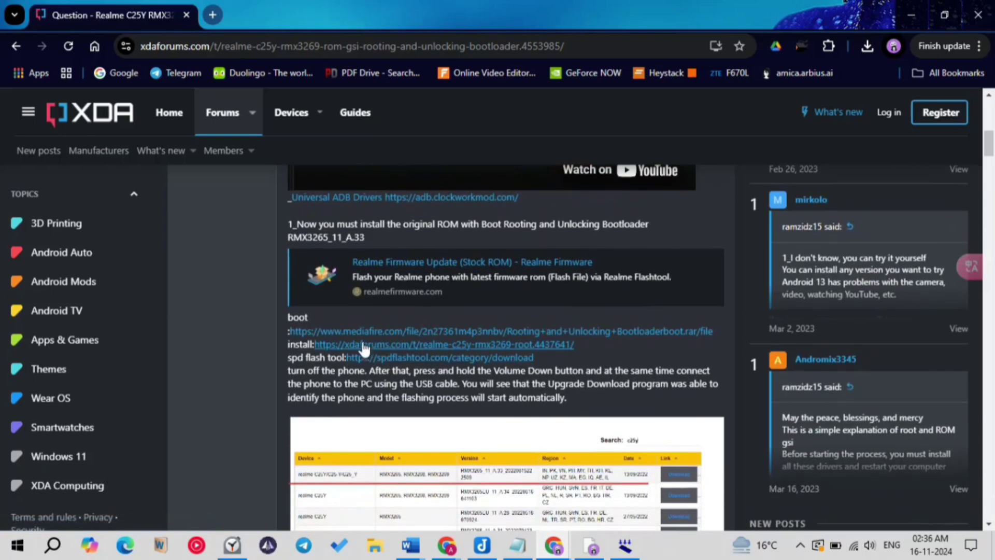
left_click(413, 332)
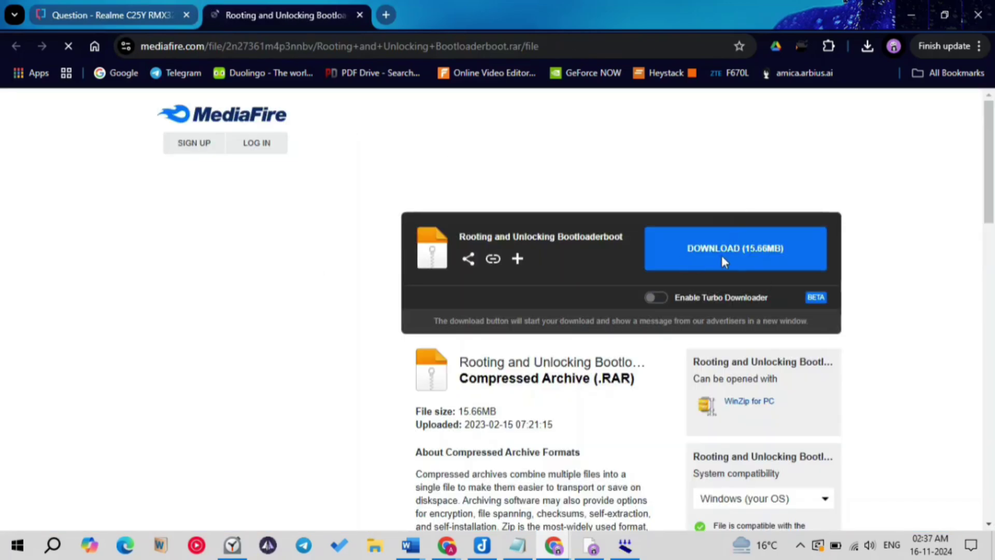
left_click(360, 15)
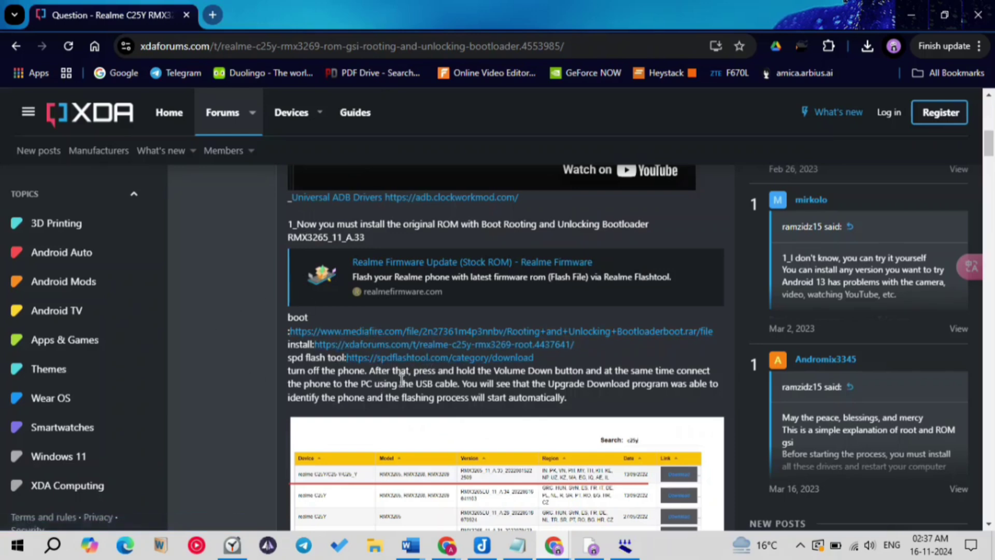
scroll(402, 380, "down", 1)
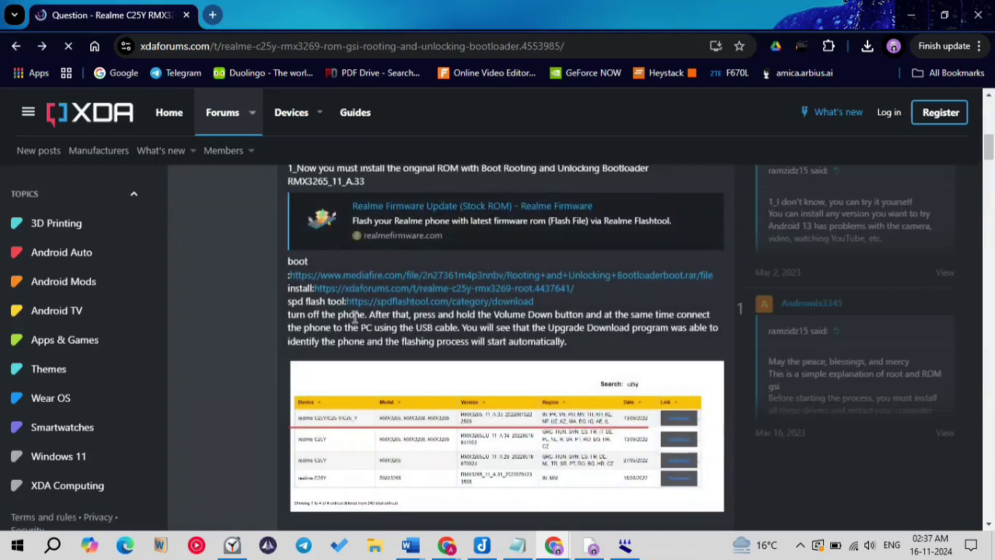
left_click(390, 300)
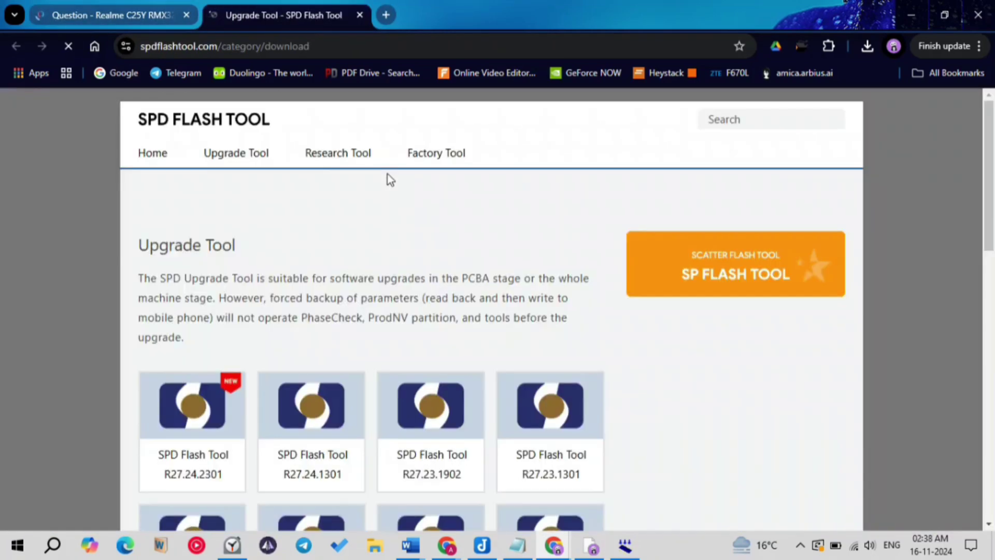
Check the R27.24.2301 download (13.00 MB zip), cancel saving it, and close the SPD Flash Tool tab.
left_click(215, 387)
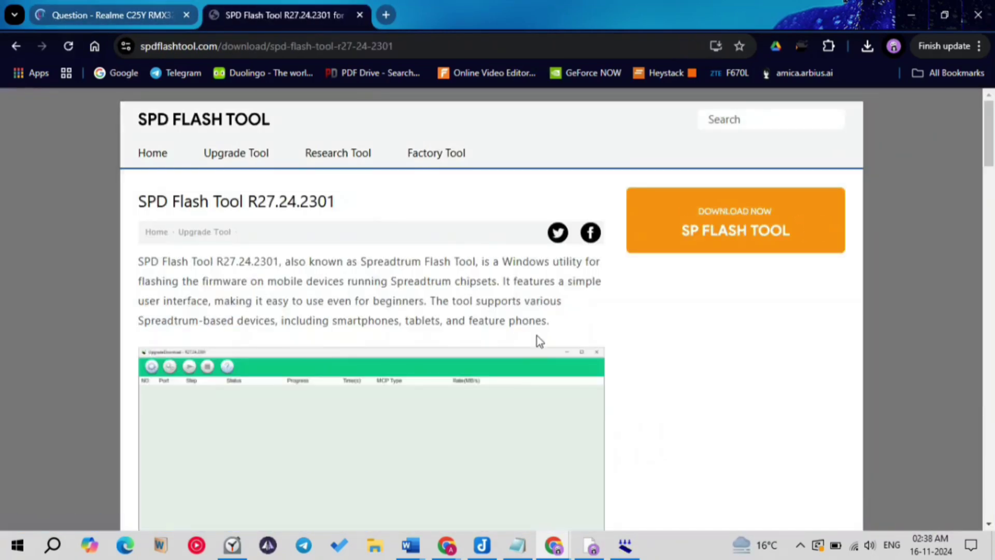
scroll(537, 335, "down", 10)
left_click(559, 218)
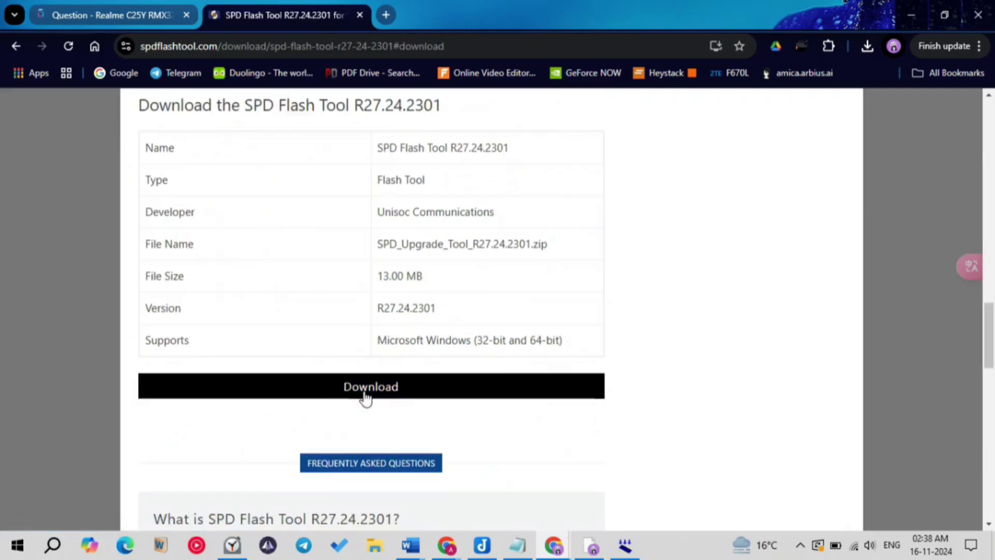
left_click(365, 389)
left_click(444, 326)
left_click(11, 46)
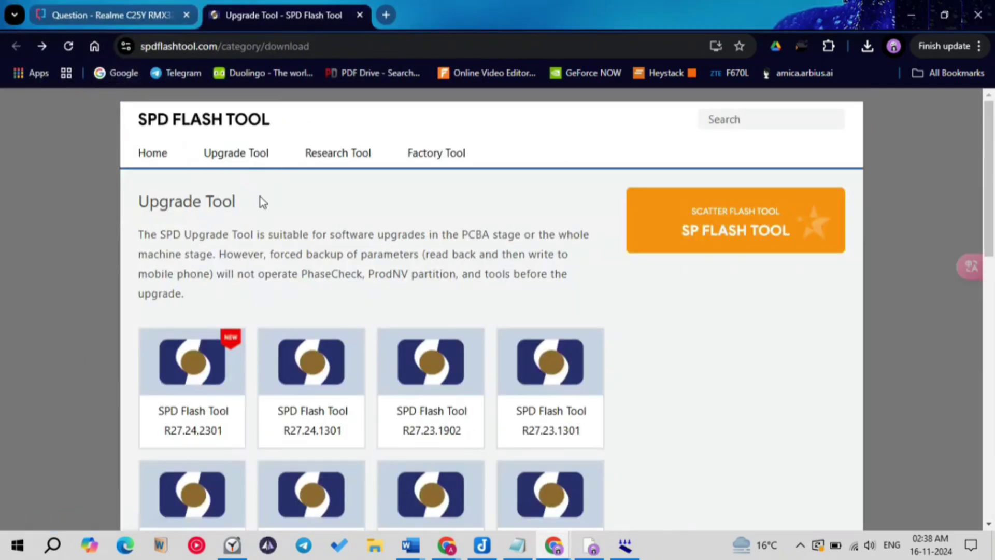
left_click(359, 14)
Scroll through the rooting post, highlight the download-mode instructions, then minimise the browser.
scroll(352, 306, "down", 5)
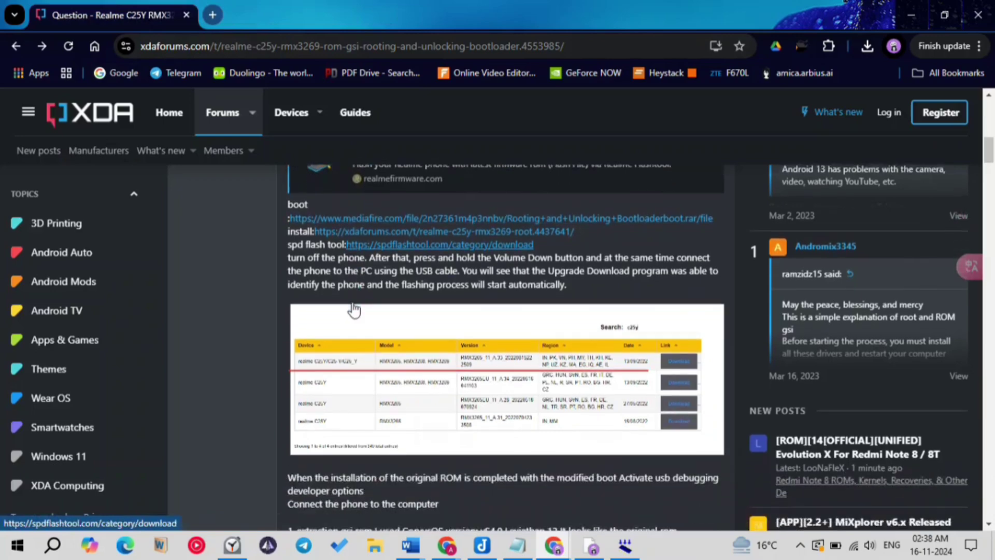
scroll(352, 306, "down", 10)
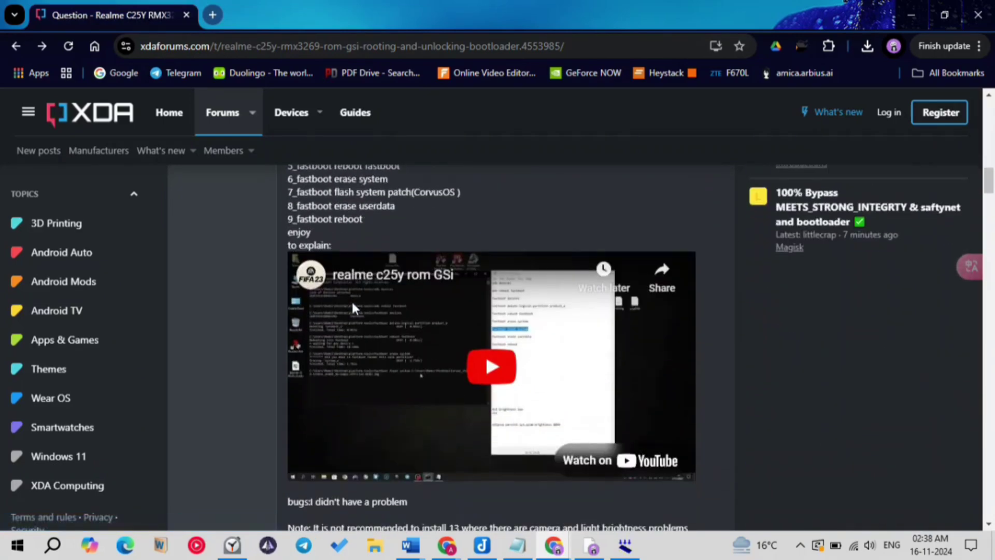
scroll(354, 306, "up", 8)
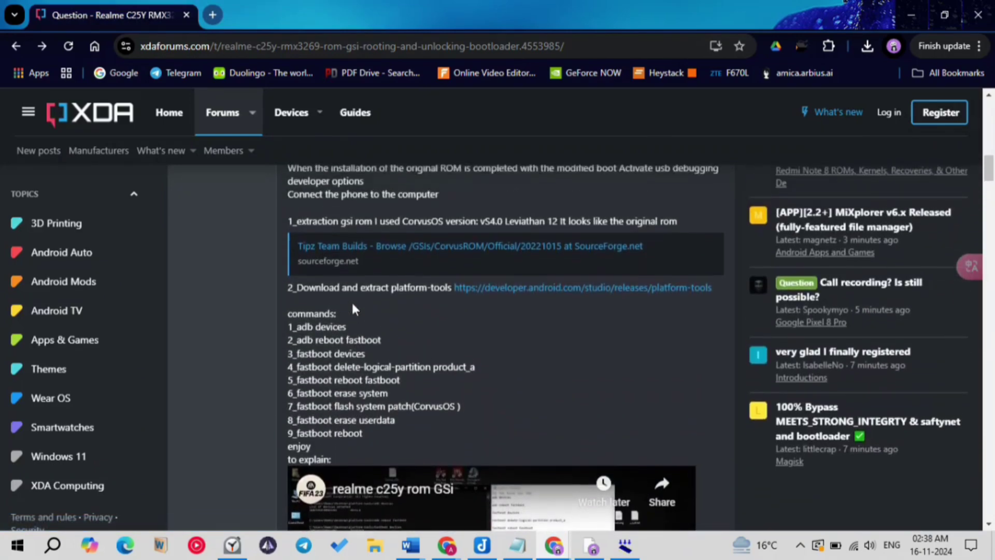
scroll(354, 307, "up", 3)
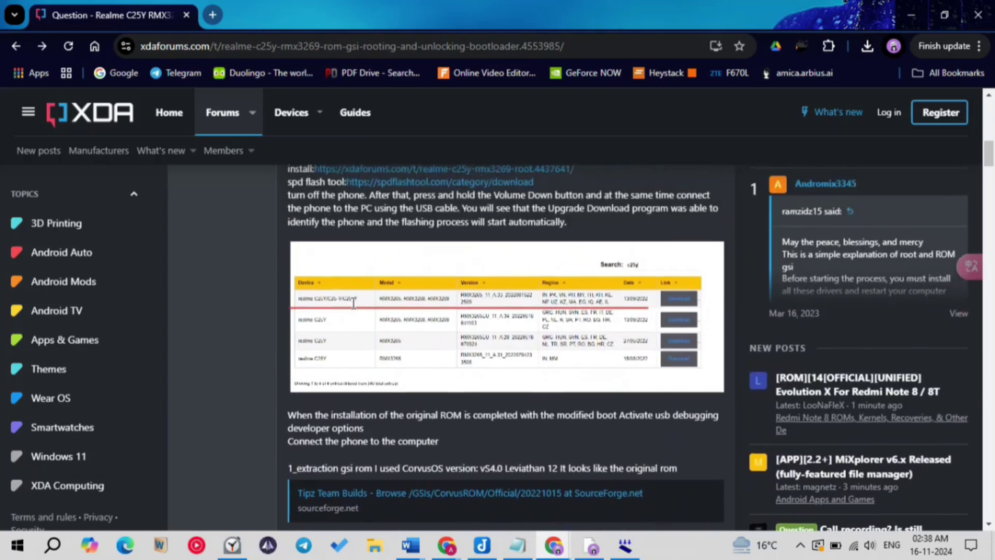
scroll(354, 305, "up", 2)
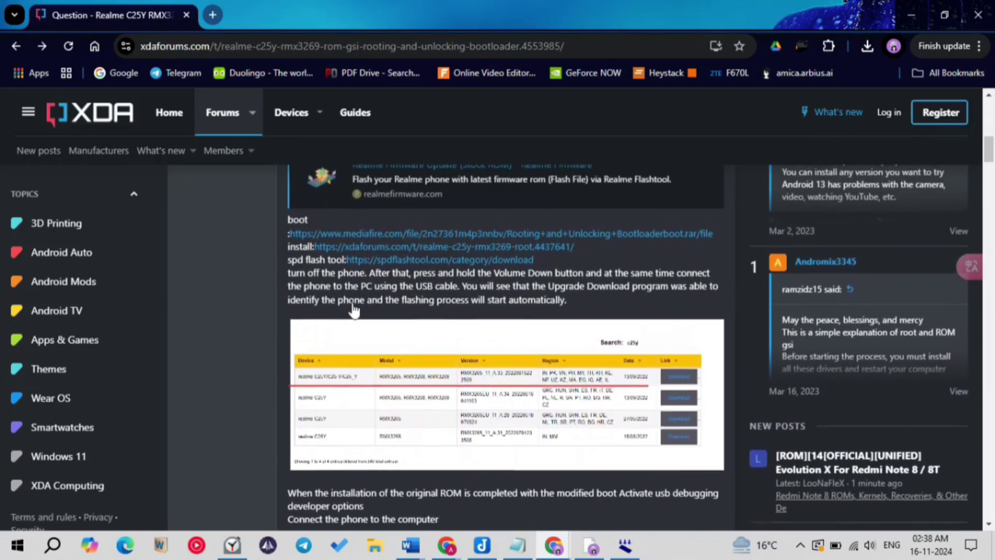
scroll(354, 311, "up", 1)
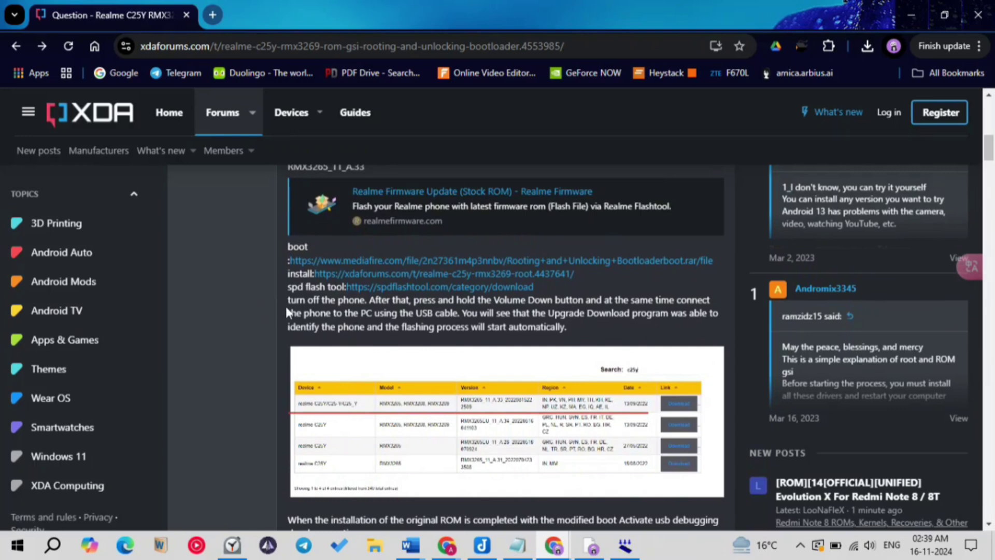
left_click_drag(287, 300, 600, 328)
left_click(571, 324)
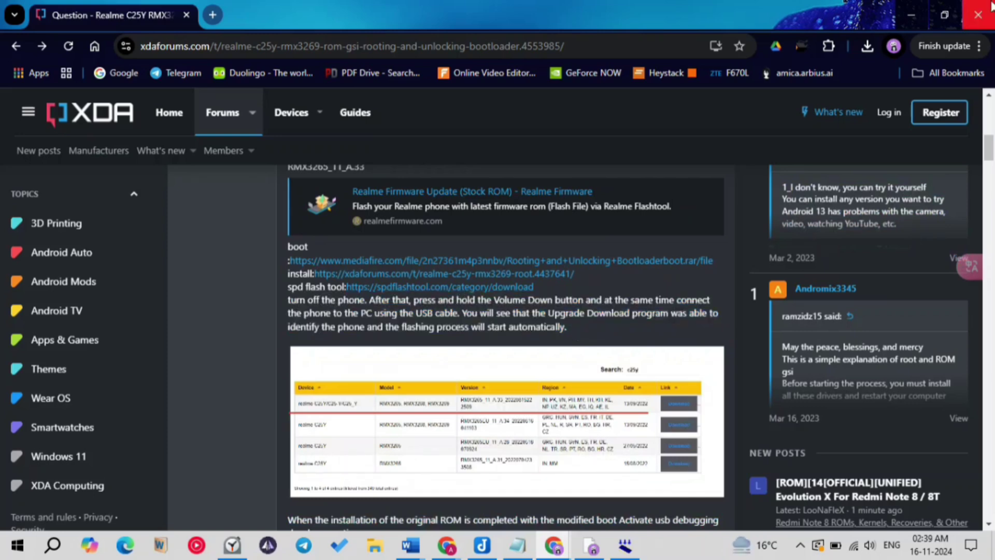
left_click(910, 15)
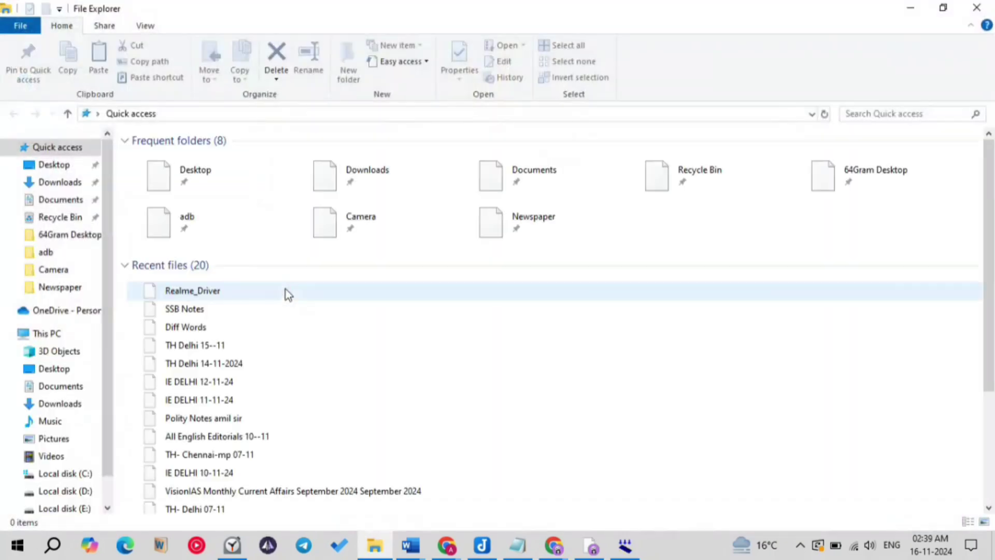
Go through This PC > Local disk (E:) > Ankit > Arealmec21y into SPD_Upgrade_Tool_R26.21.2801.
left_click(88, 333)
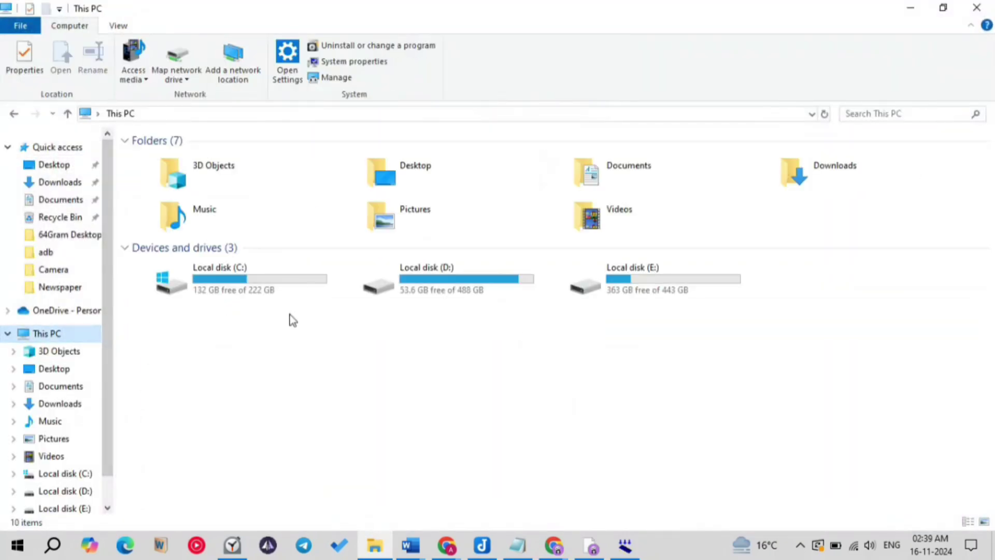
double_click(604, 285)
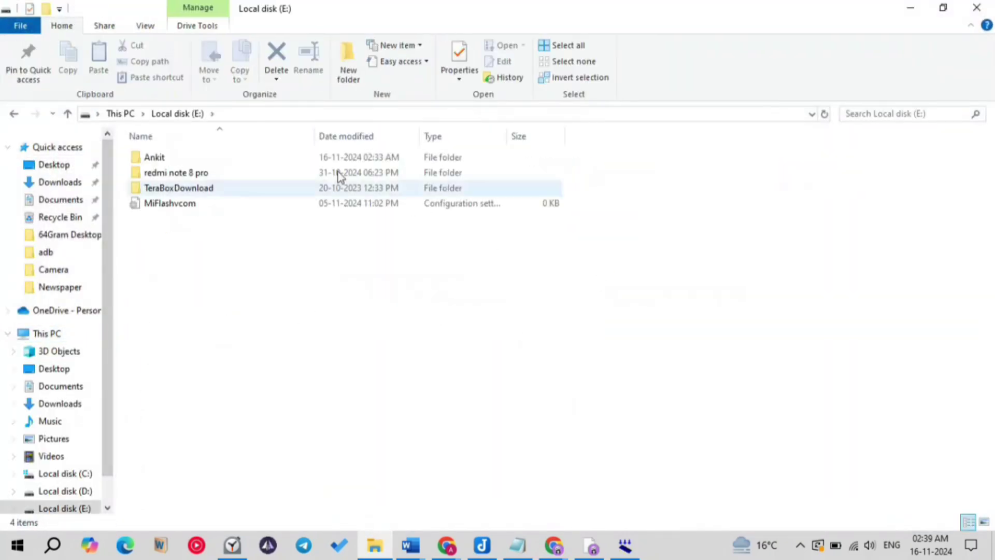
double_click(282, 155)
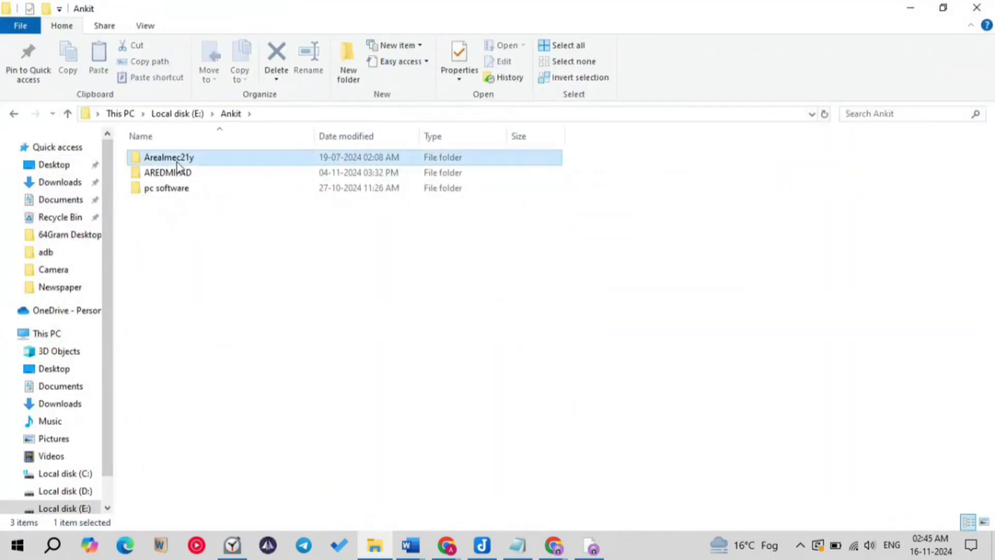
double_click(177, 158)
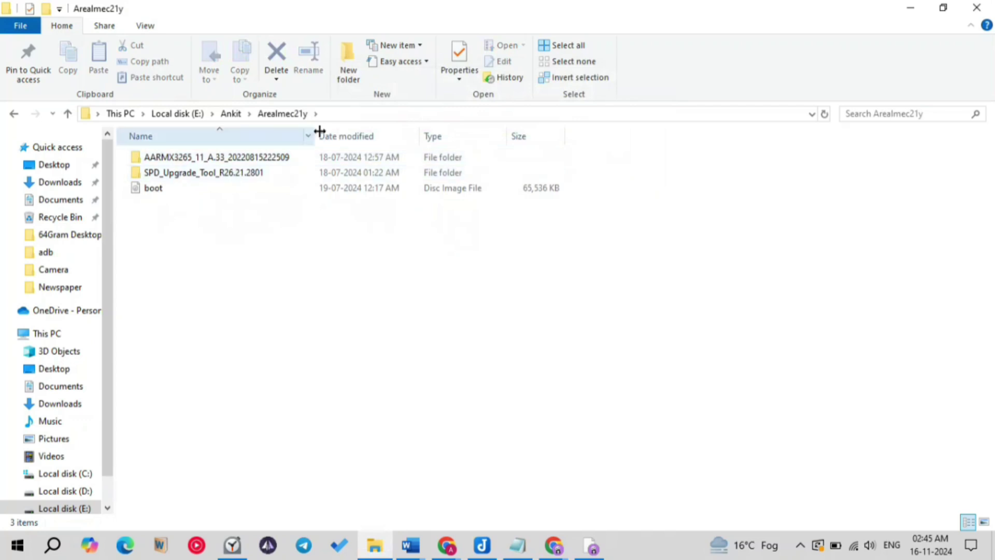
left_click(289, 162)
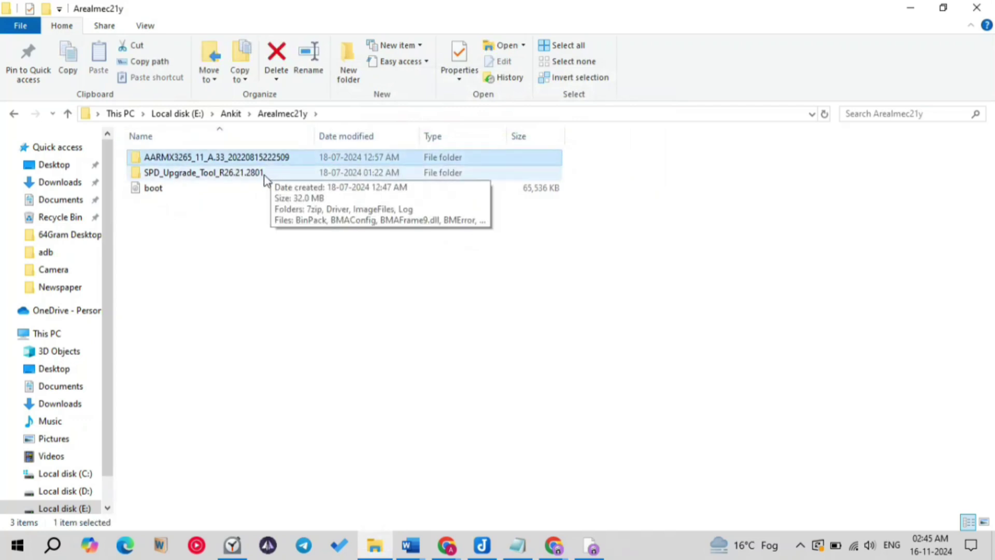
left_click(232, 178)
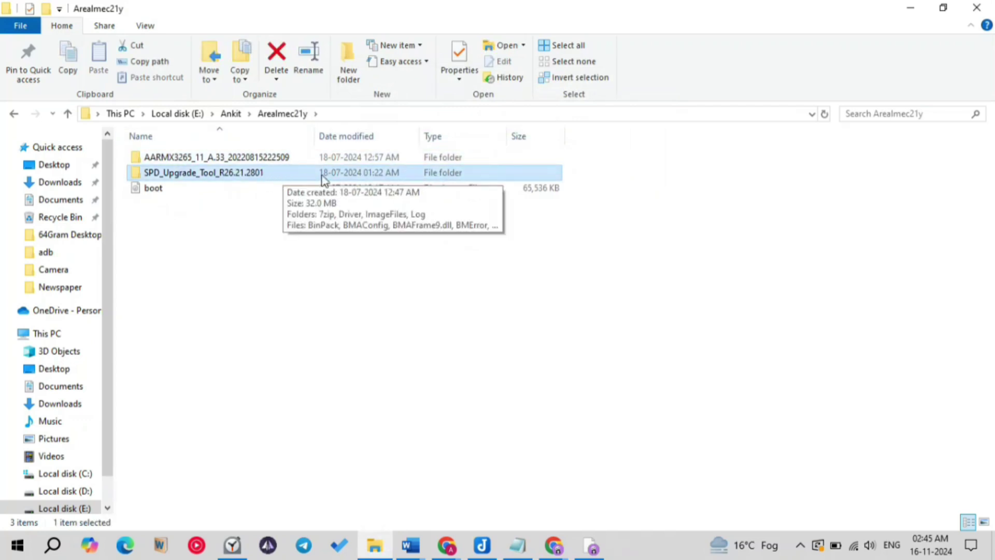
left_click(264, 158)
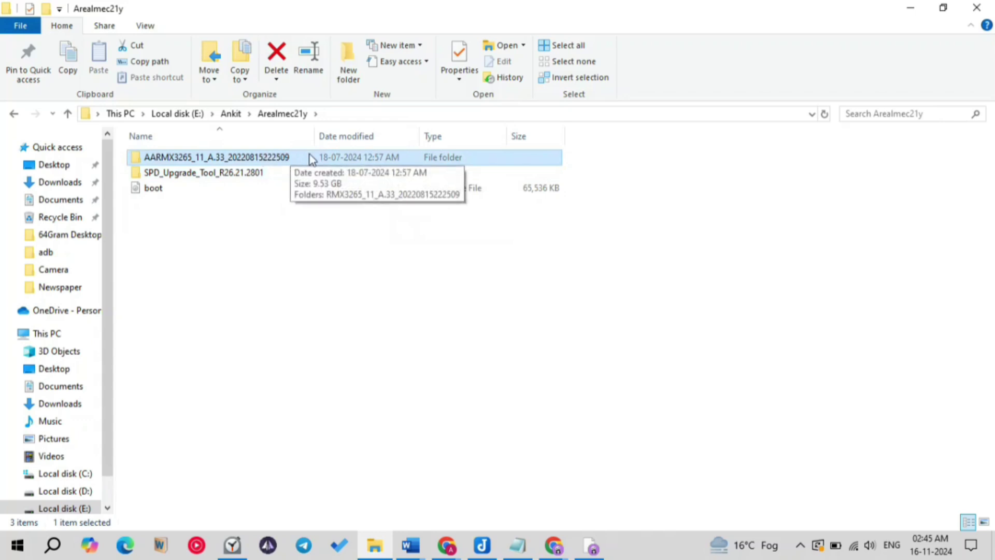
double_click(264, 173)
scroll(280, 461, "down", 5)
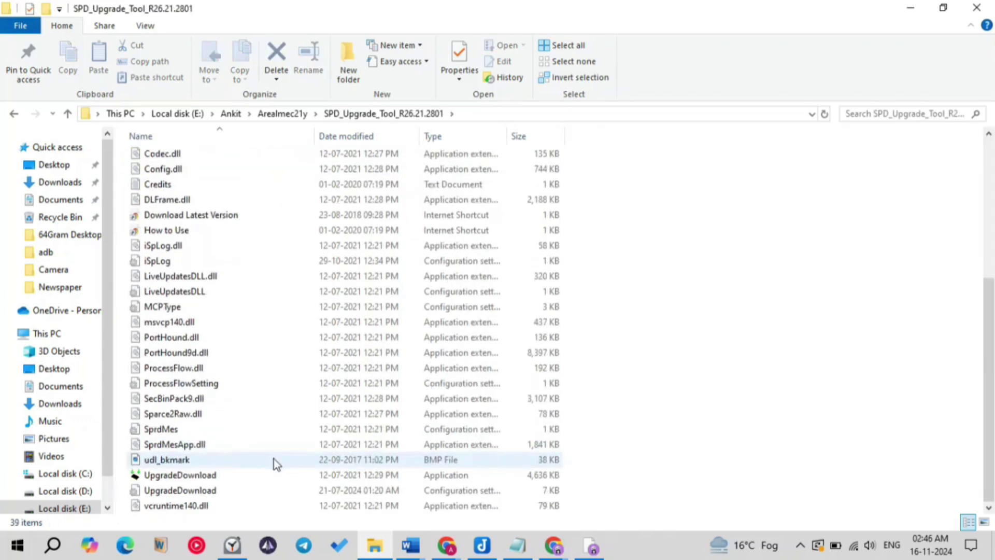
Launch UpgradeDownload, start Load Packet, and browse the file picker to This PC's drives.
left_click(218, 475)
double_click(218, 480)
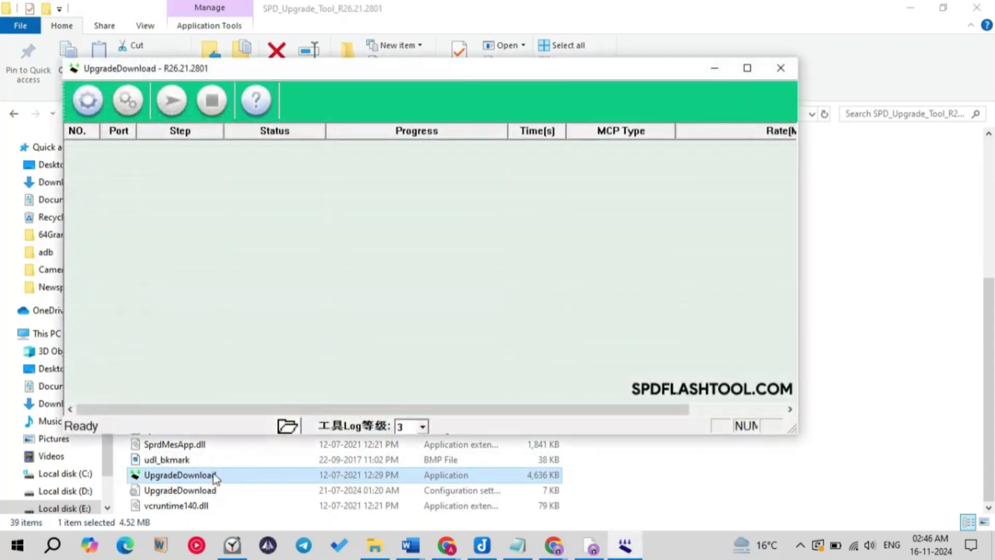
left_click(91, 108)
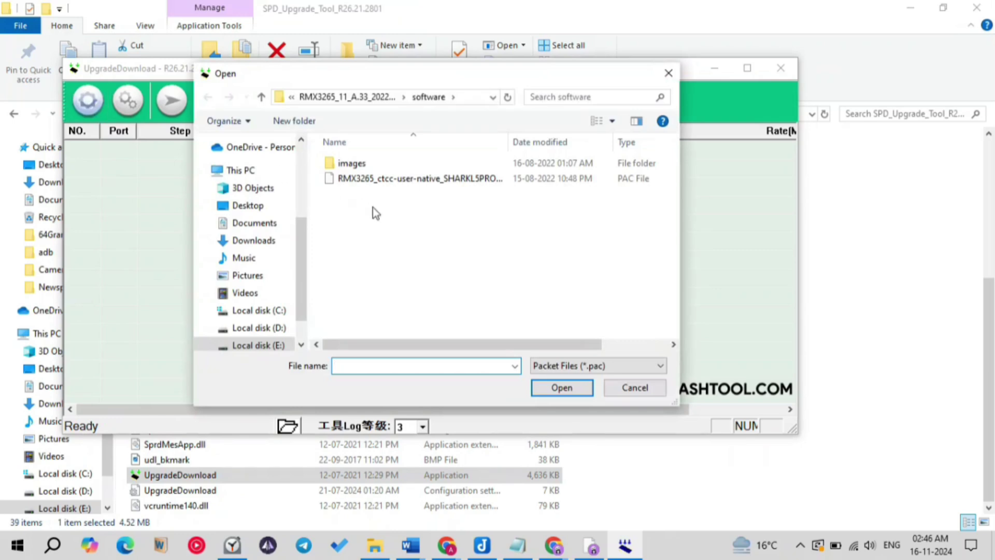
left_click(342, 97)
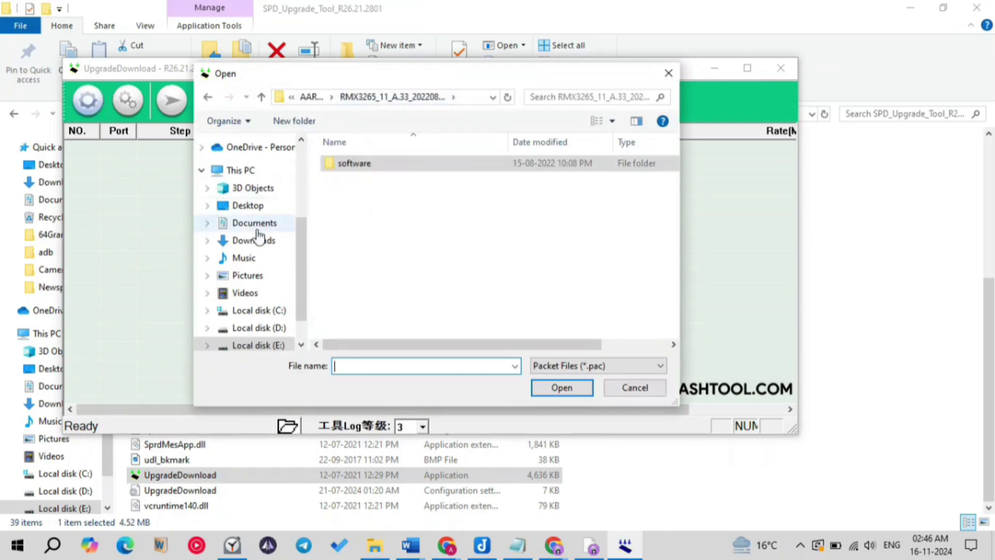
scroll(253, 262, "down", 1)
scroll(254, 290, "up", 4)
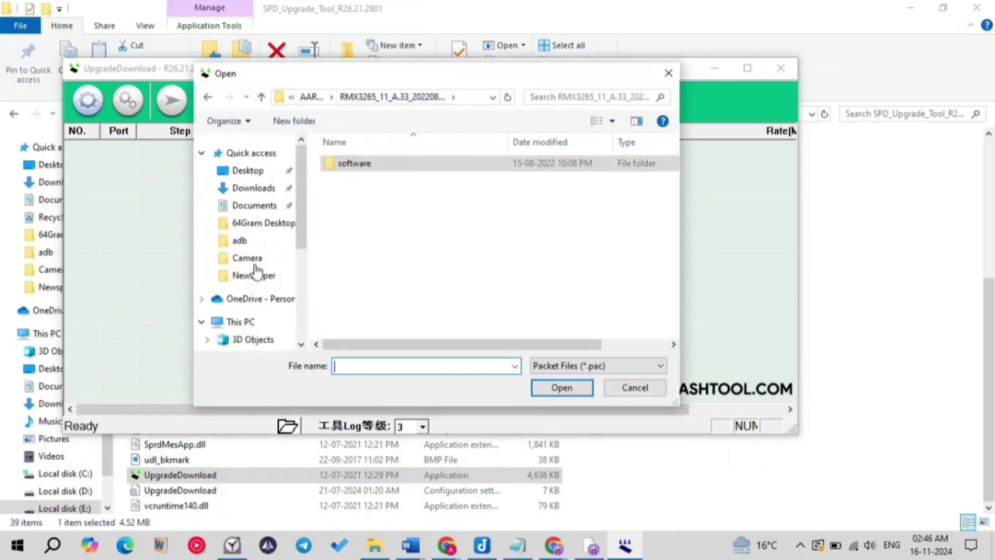
left_click(242, 321)
scroll(252, 327, "down", 3)
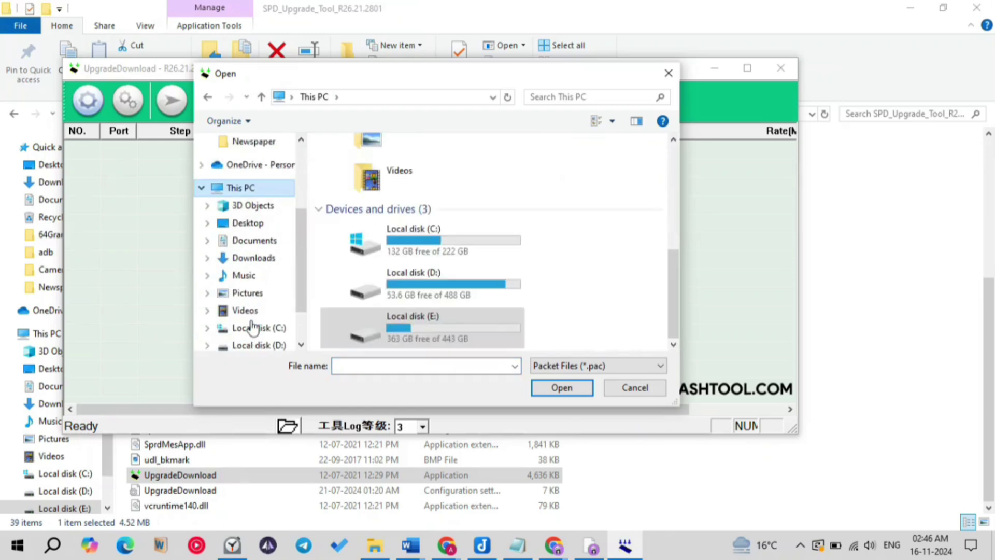
Go to E:\Ankit\Arealmec21y\AARMX3265\RMX3265\software and open the RMX3265 .pac firmware file.
double_click(450, 325)
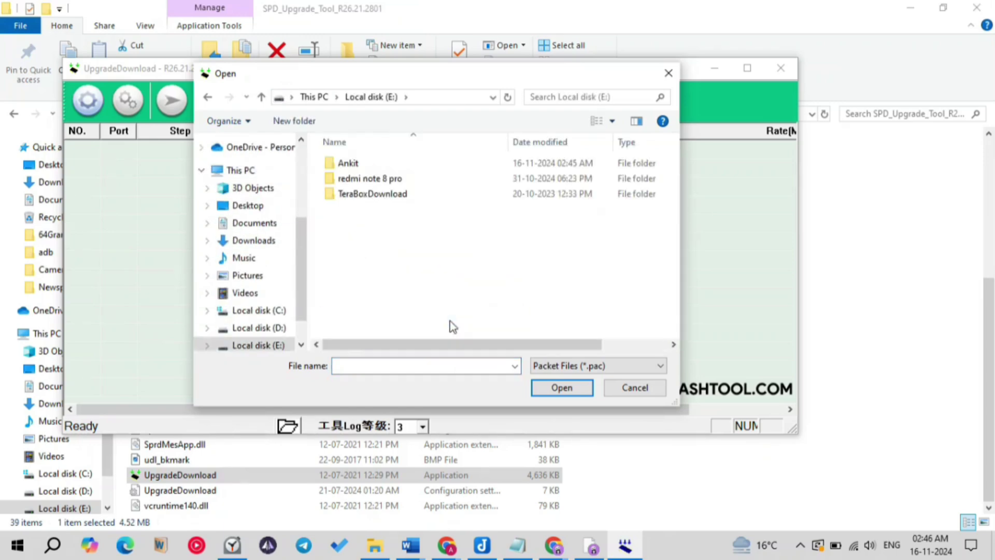
double_click(363, 164)
double_click(379, 166)
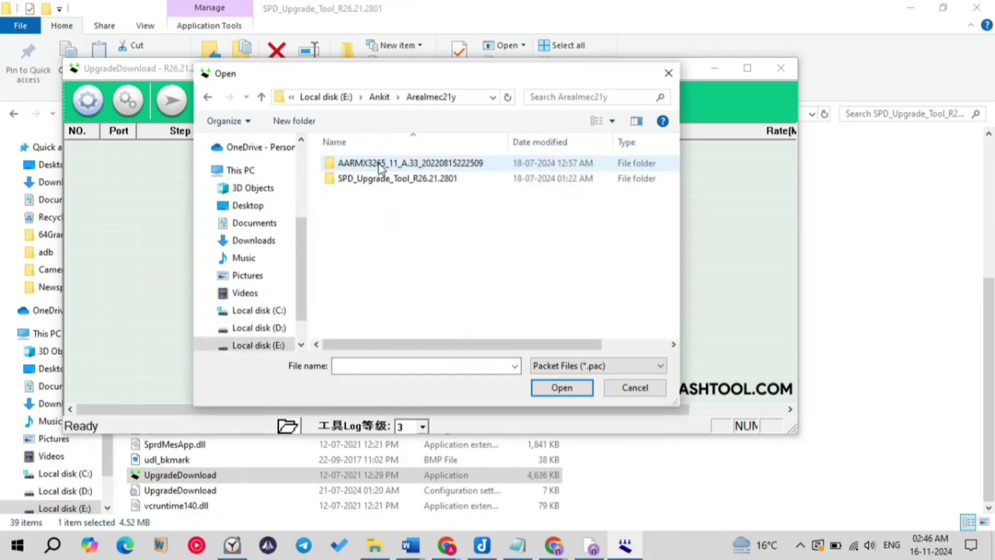
double_click(382, 165)
double_click(417, 164)
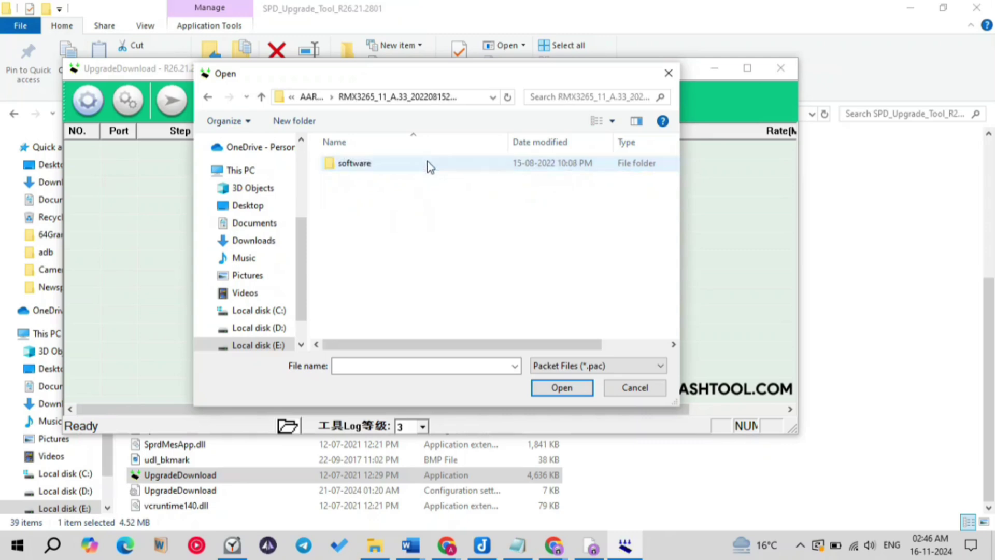
left_click(367, 163)
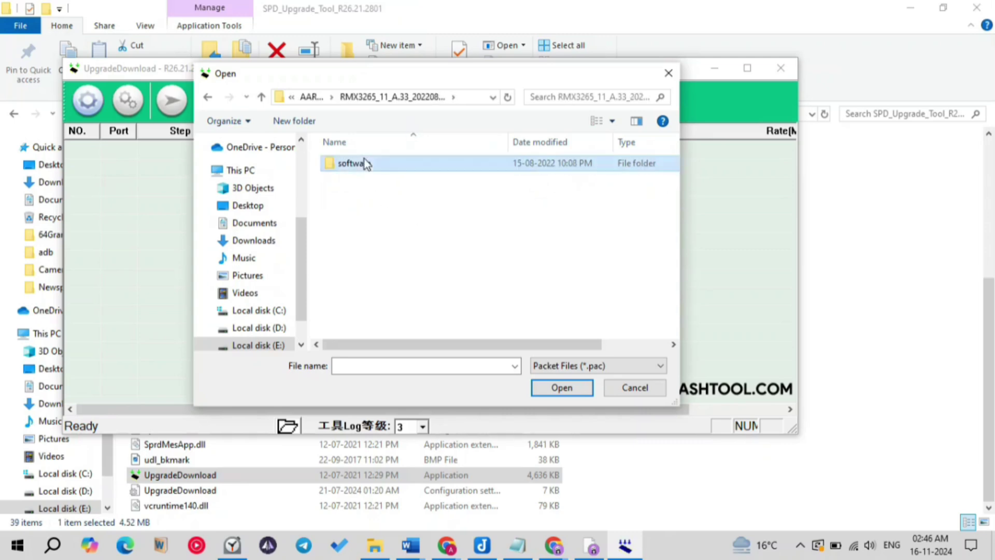
double_click(367, 164)
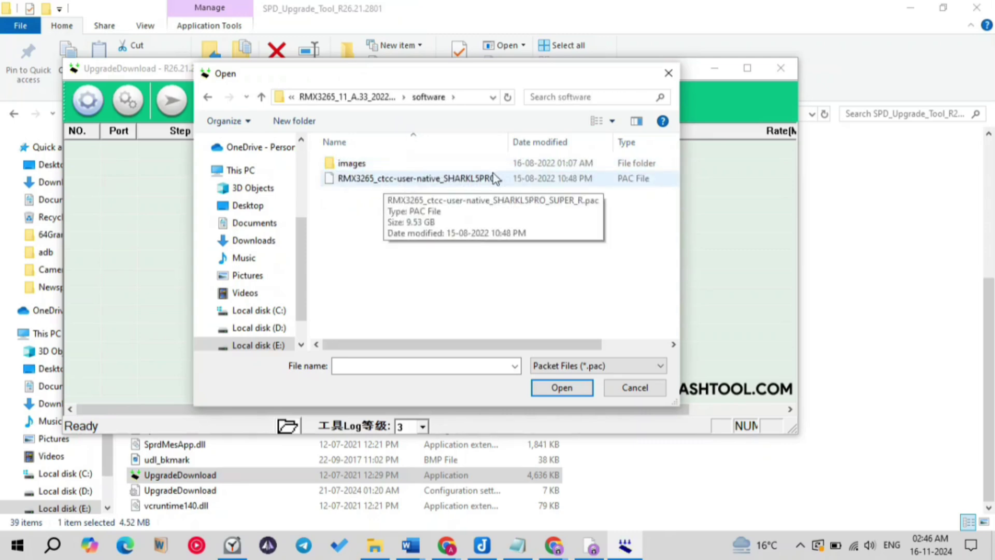
left_click(445, 181)
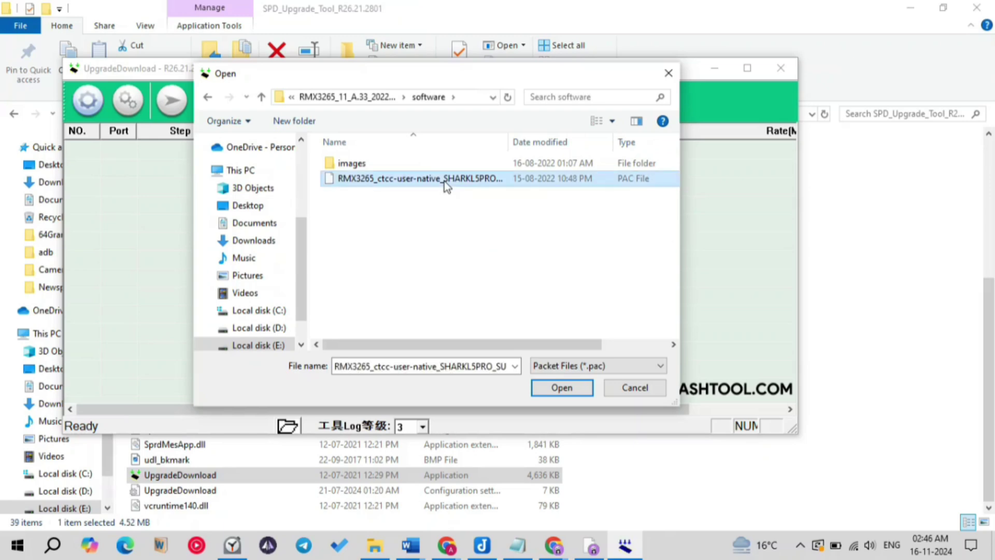
left_click(554, 386)
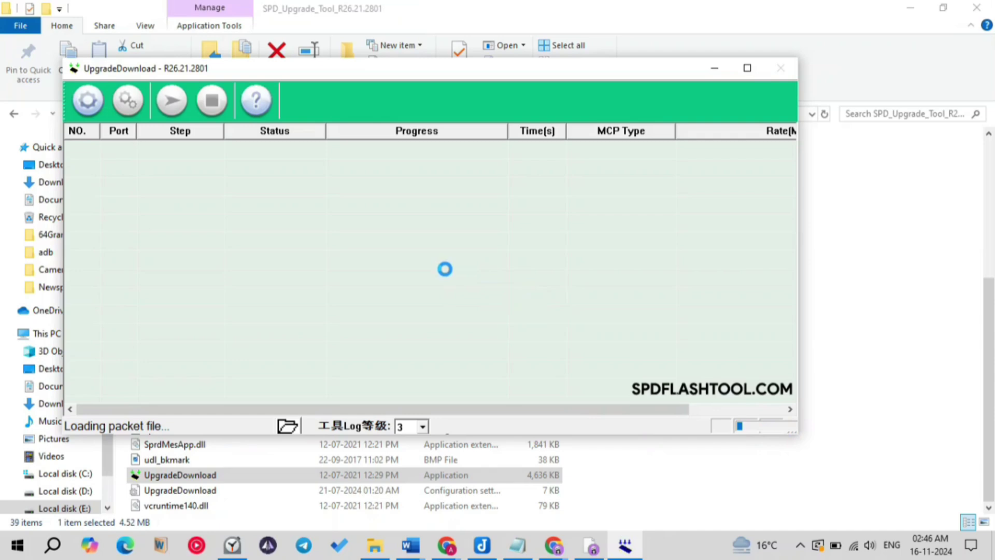
Let the 9761.620MB RMX3265 packet finish loading with the screen dimmed, then move the window aside.
key("XF86MonBrightnessDown")
key("XF86MonBrightnessDown")
key("XF86MonBrightnessDown")
key("XF86MonBrightnessDown")
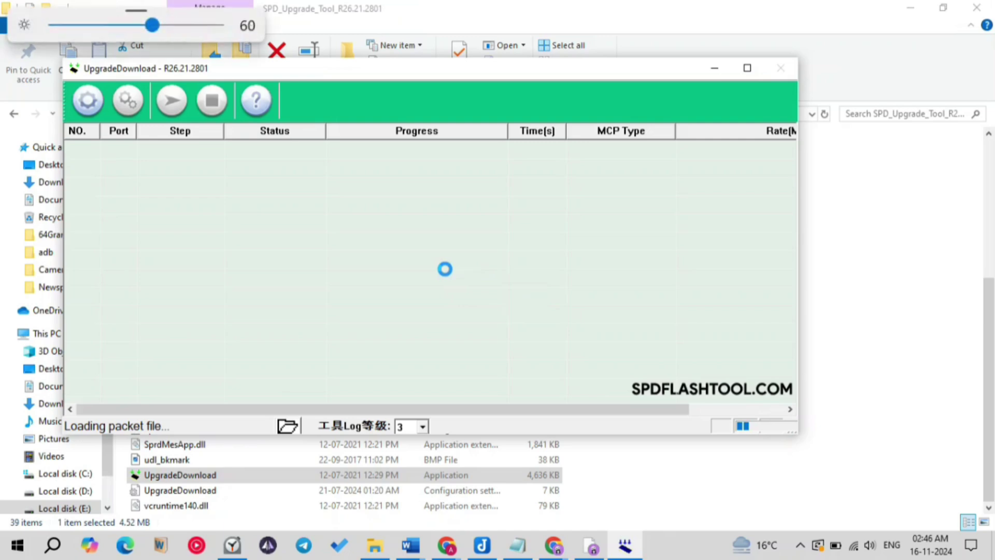
key("XF86MonBrightnessDown")
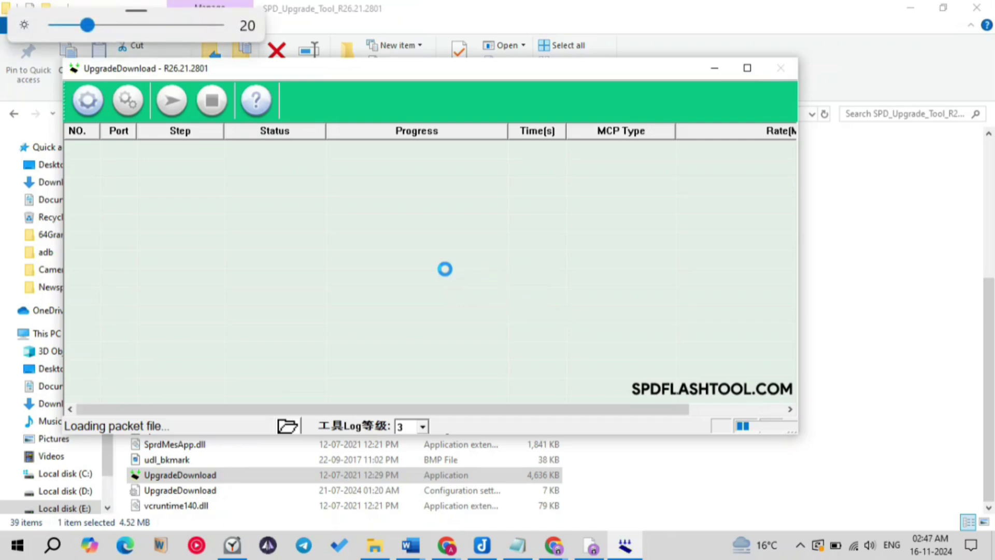
key("XF86MonBrightnessDown")
key("XF86MonBrightnessDown")
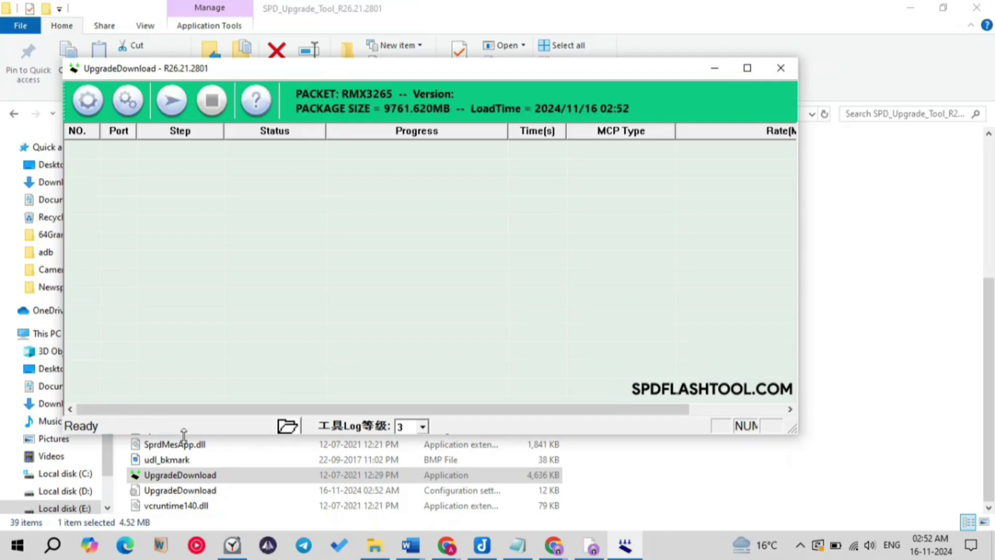
key("XF86MonBrightnessUp")
key("XF86MonBrightnessUp")
key("XF86MonBrightnessUp")
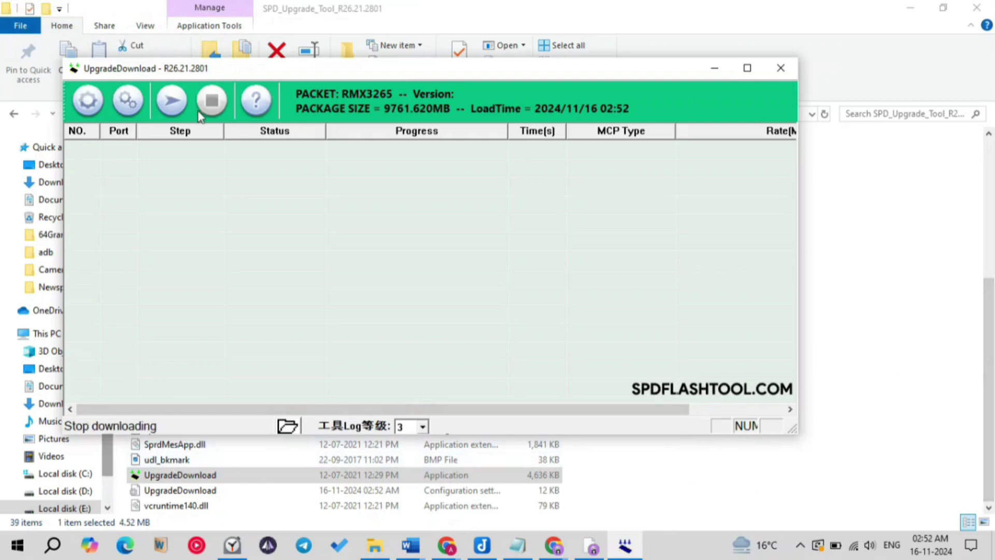
left_click_drag(569, 75, 671, 121)
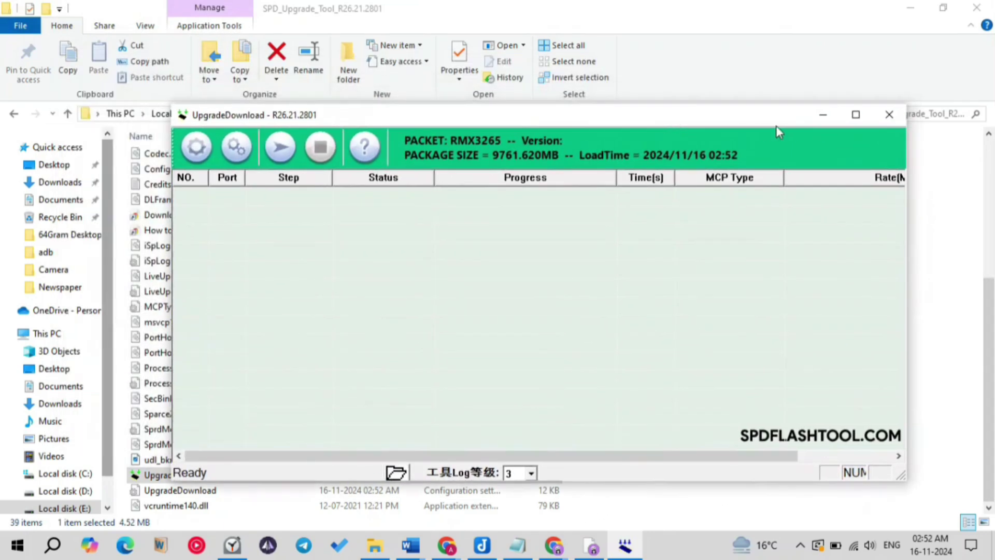
Minimize UpgradeDownload and select the stock boot in ImageFiles\PAC_RMX3265_DownloadFiles, then the boot file in Arealmec21y.
left_click(823, 116)
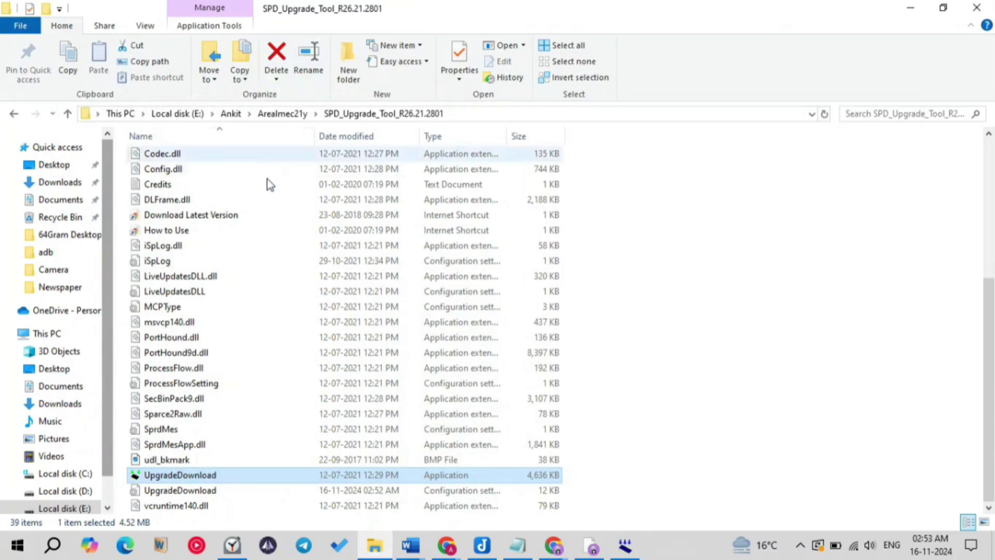
scroll(257, 191, "up", 5)
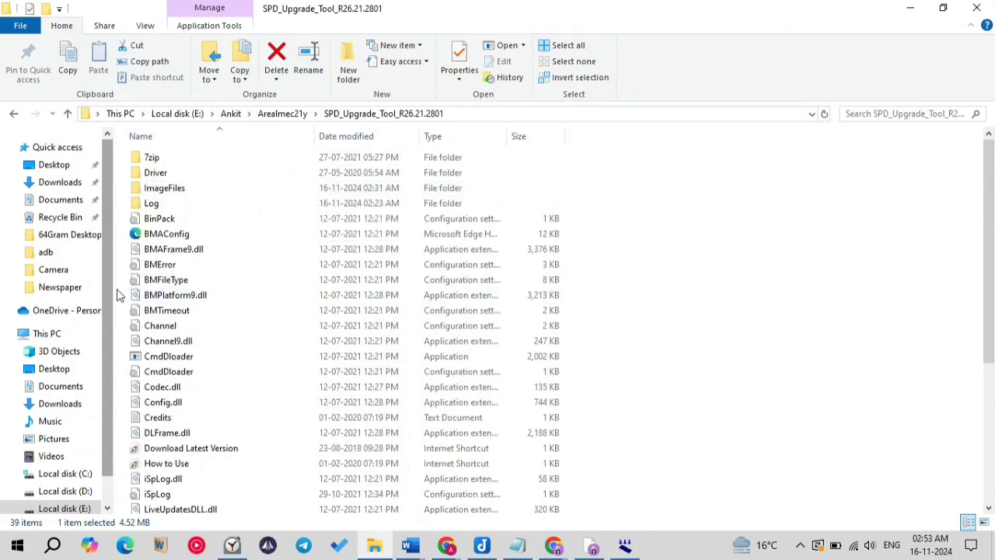
double_click(166, 189)
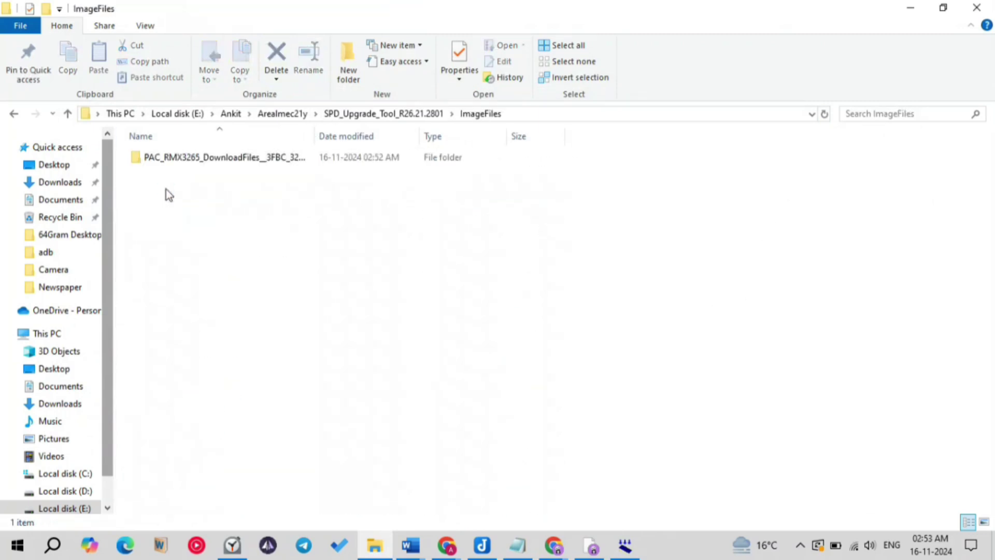
double_click(172, 158)
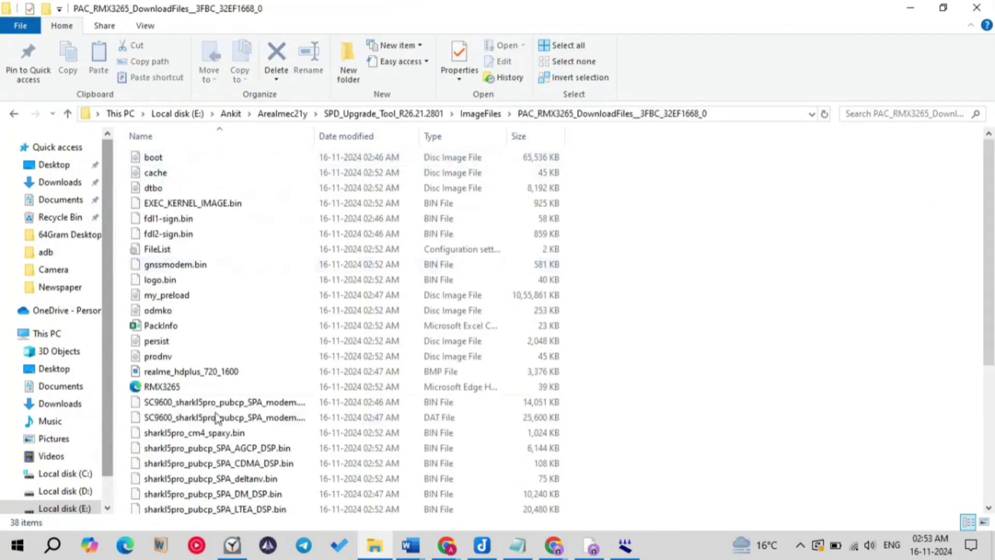
left_click(192, 158)
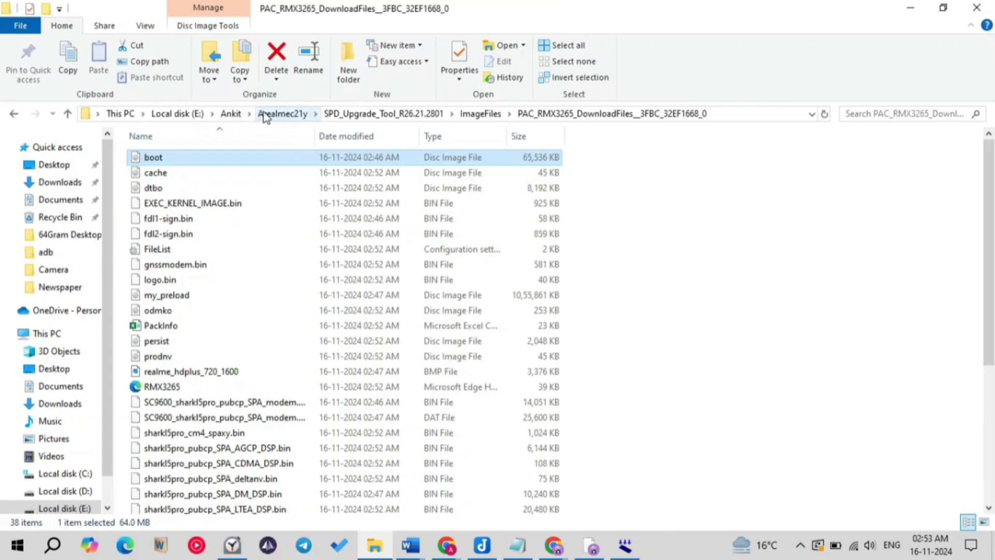
left_click(287, 114)
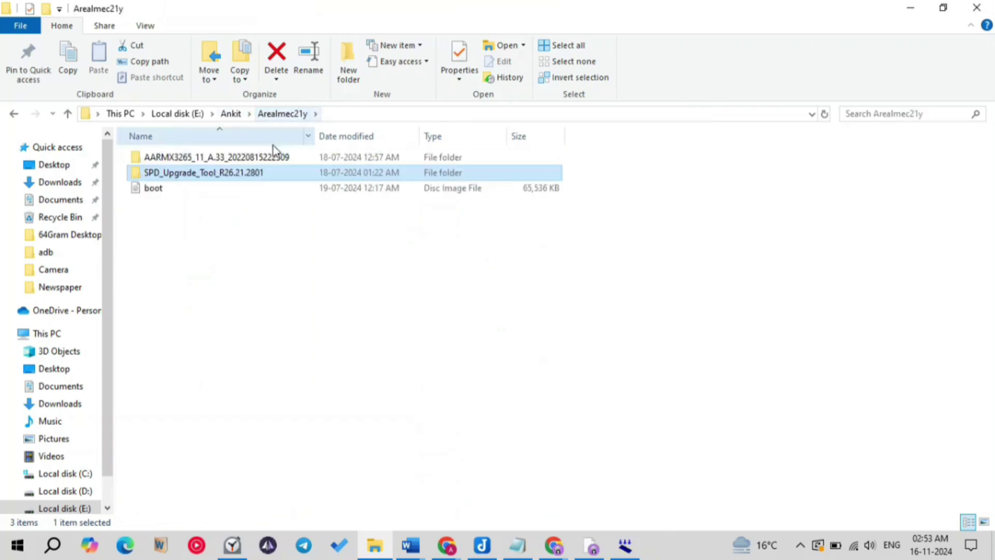
left_click(176, 190)
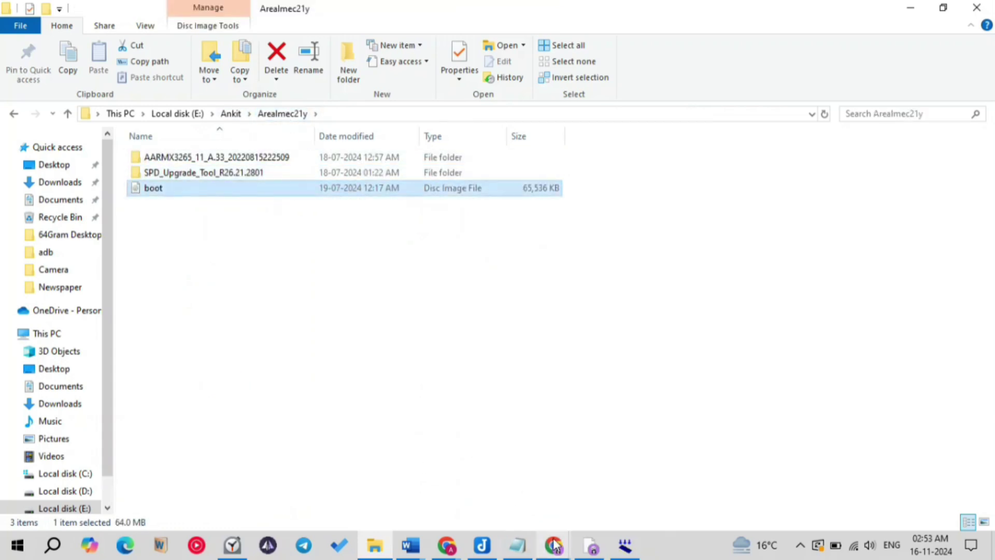
Return to the XDA rooting thread and try its MediaFire boot link.
mouse_move(554, 544)
left_click(611, 469)
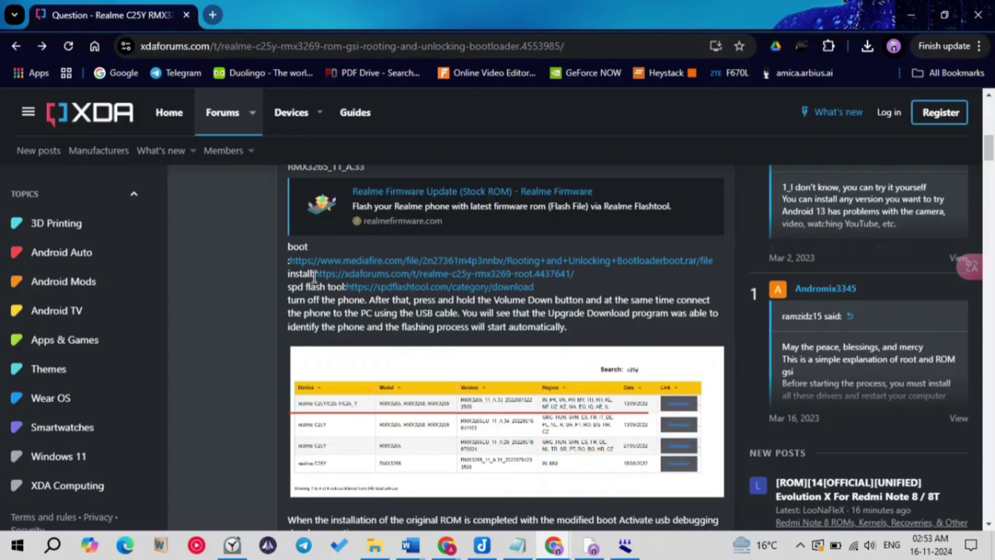
scroll(314, 278, "up", 1)
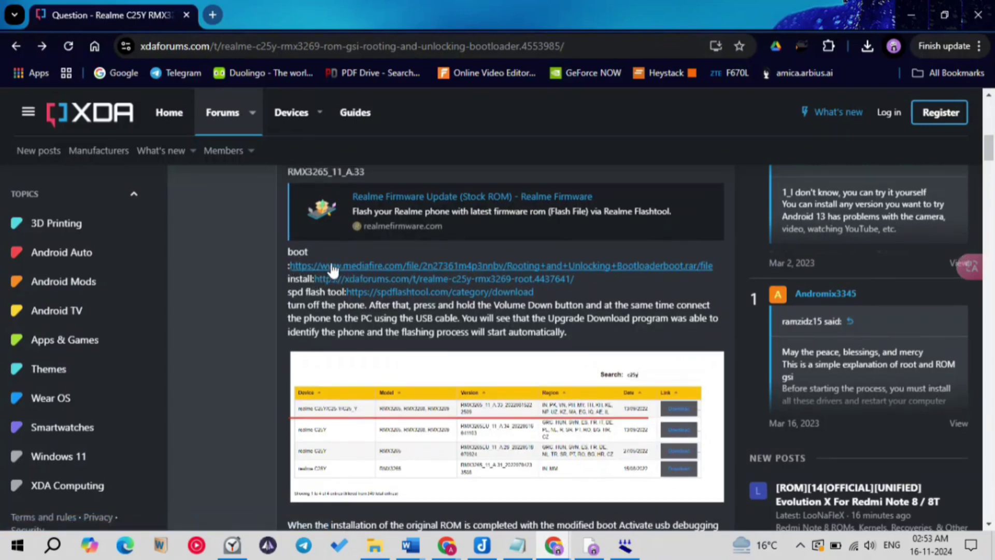
left_click(455, 265)
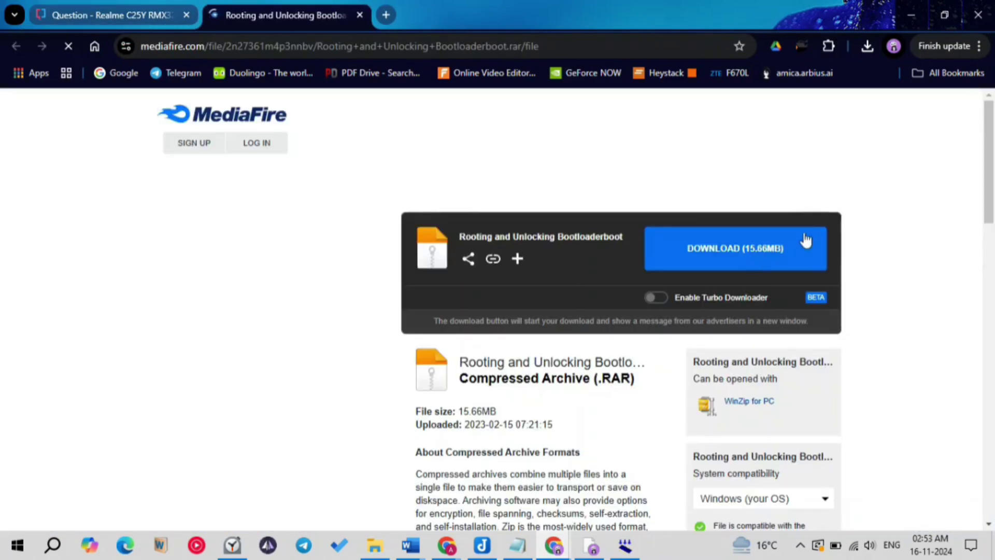
left_click(360, 15)
scroll(543, 311, "down", 10)
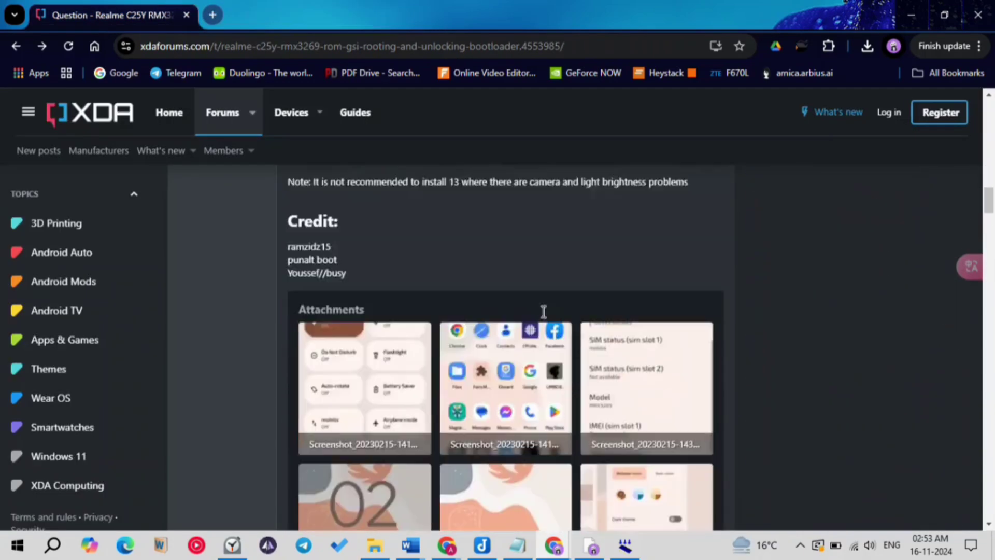
scroll(543, 312, "up", 15)
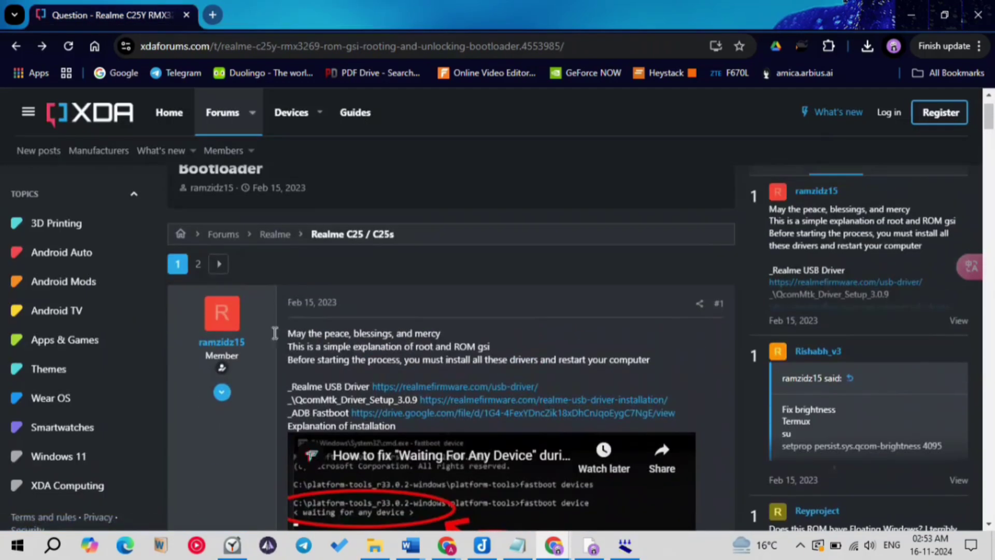
Read the page-2 reply about the Magisk-patched boot.img.
left_click(199, 271)
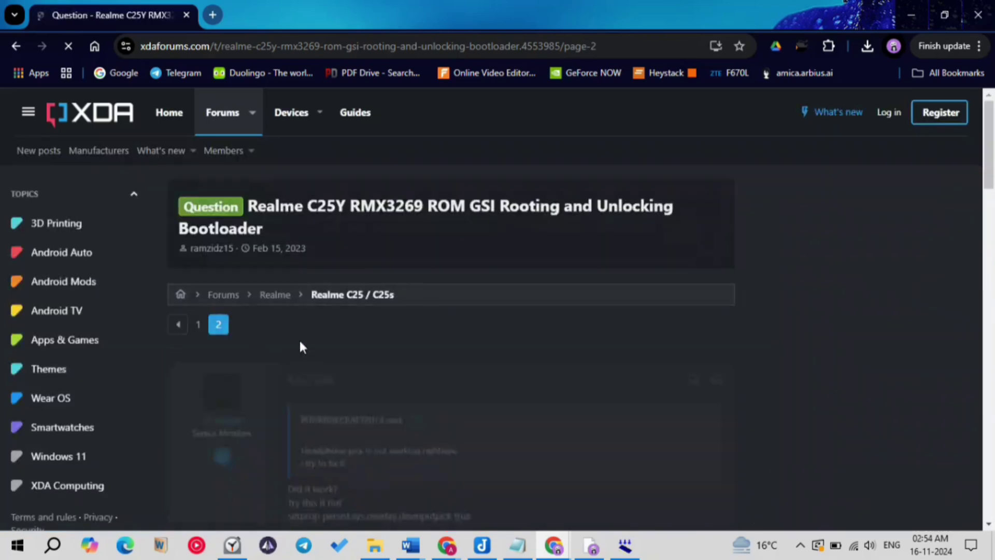
scroll(369, 353, "down", 12)
scroll(369, 353, "up", 5)
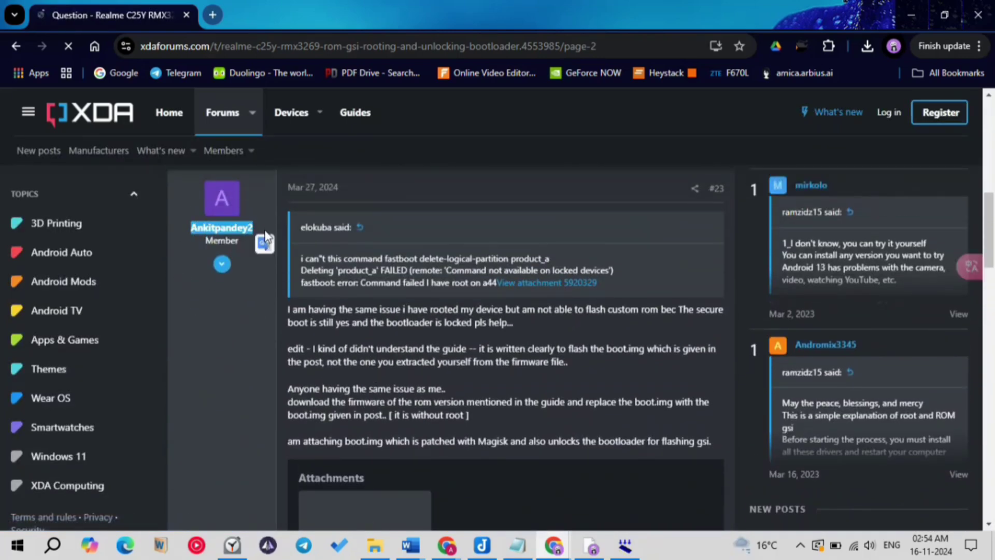
scroll(254, 259, "down", 2)
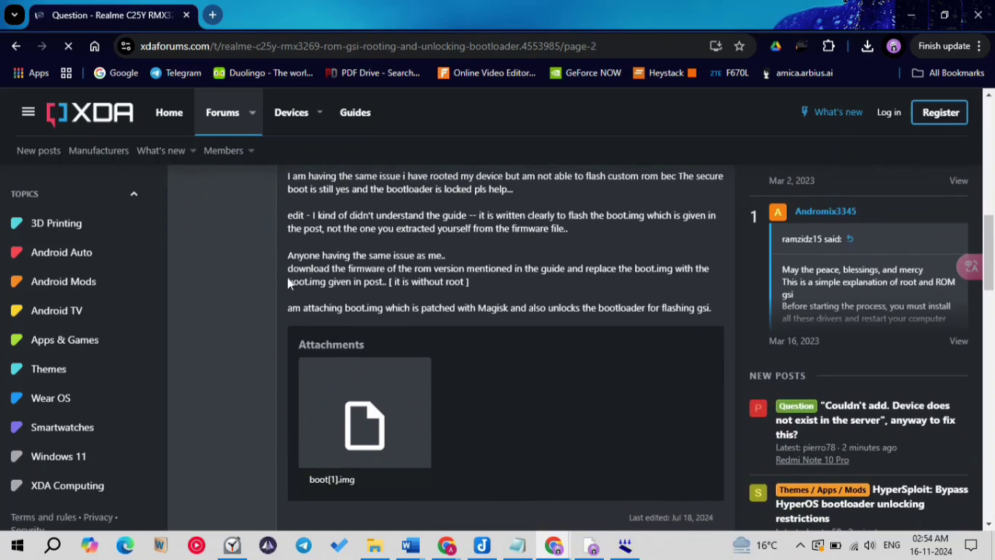
left_click_drag(283, 253, 714, 309)
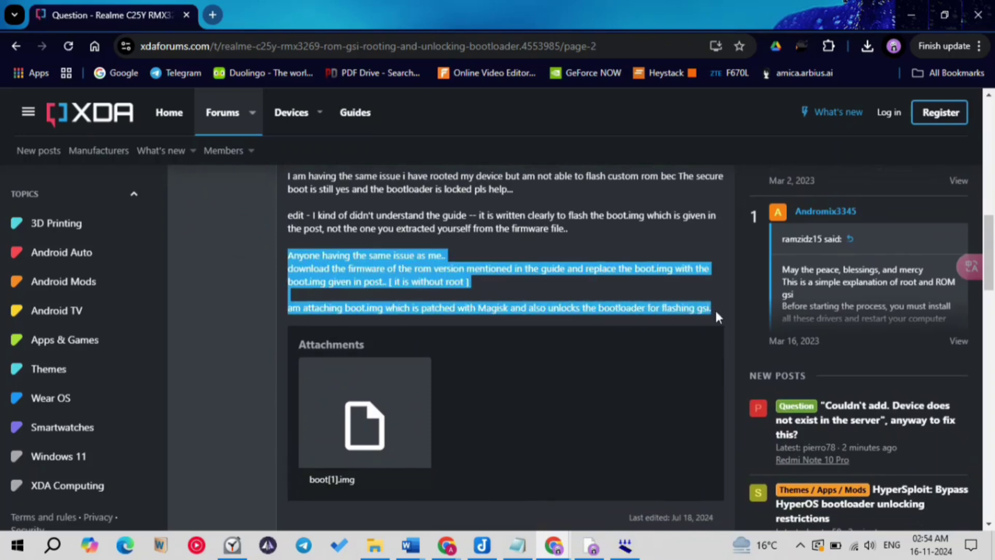
left_click(462, 350)
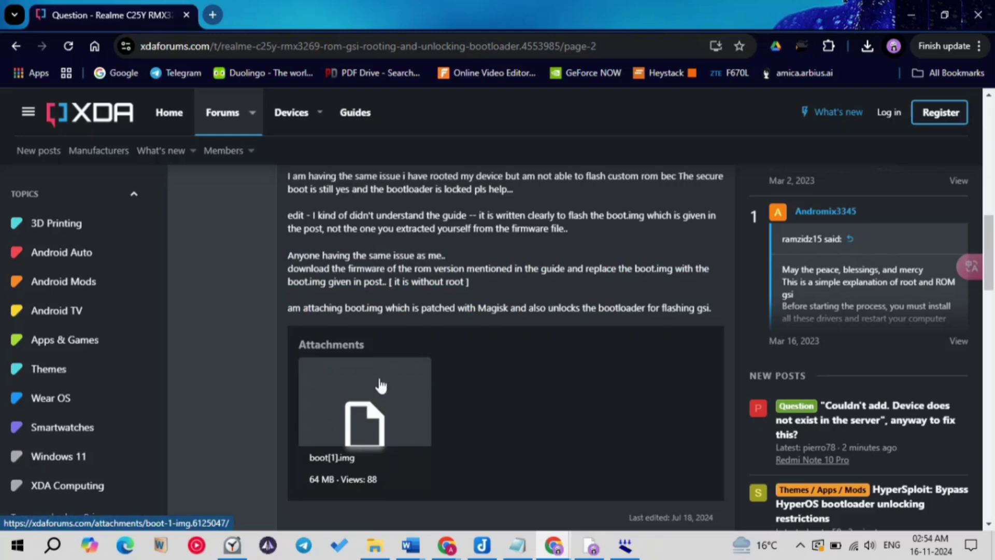
left_click_drag(478, 307, 506, 308)
left_click(527, 337)
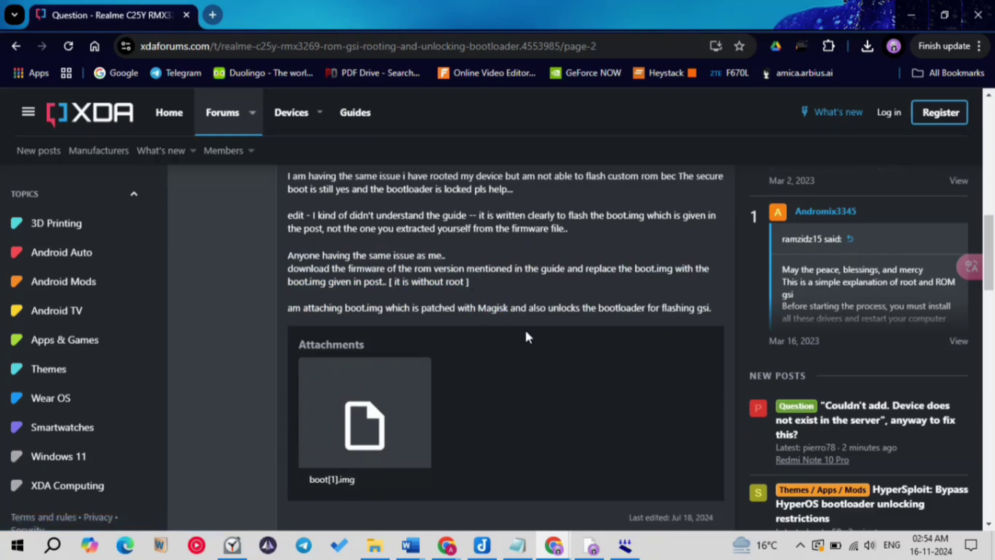
Reopen the 15.66MB boot RAR MediaFire page from page one, then minimize Chrome.
left_click(16, 46)
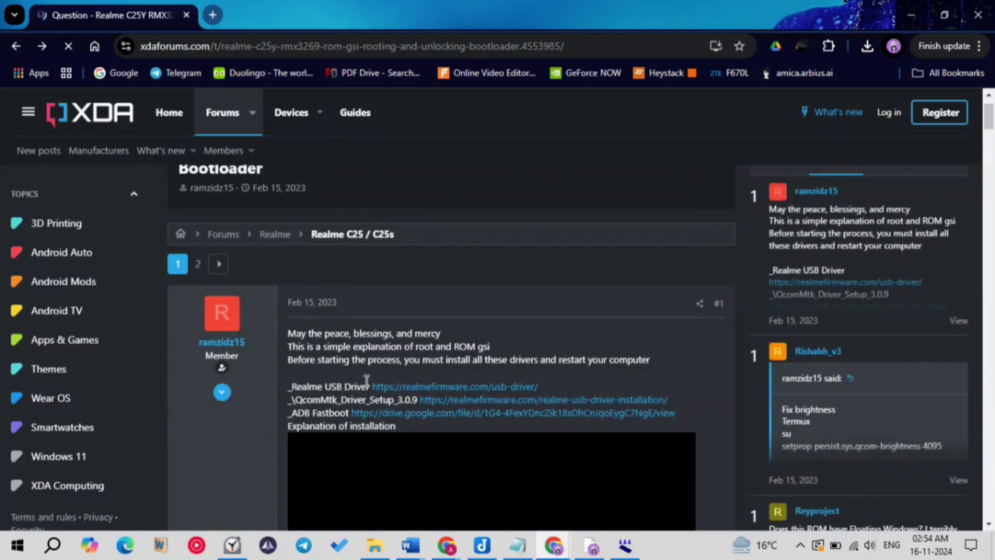
scroll(365, 380, "down", 10)
scroll(365, 388, "down", 1)
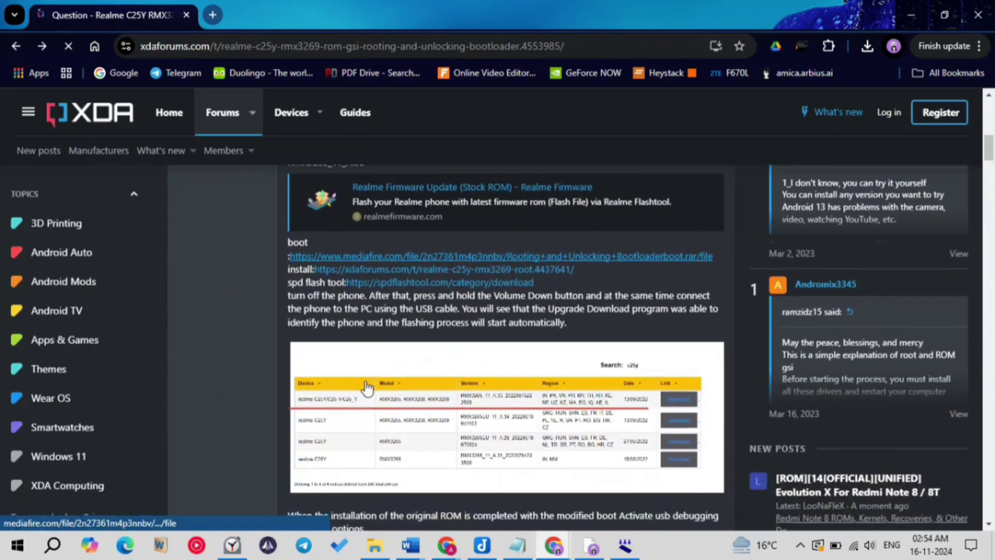
left_click(362, 257)
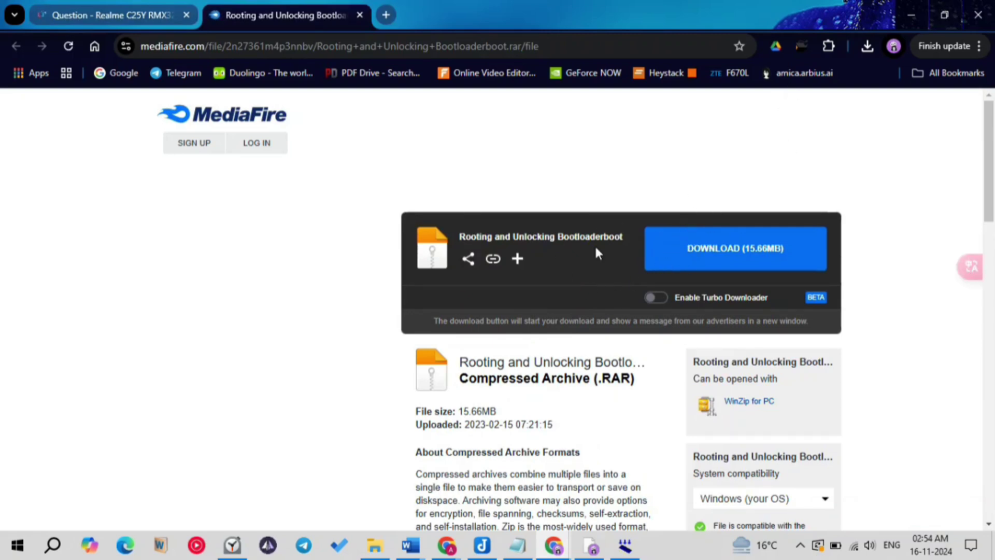
left_click(902, 12)
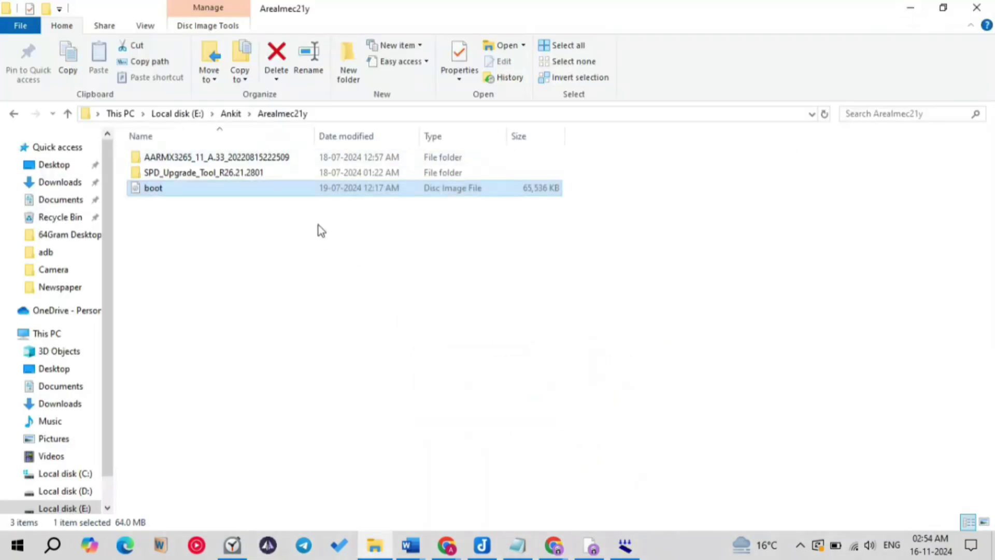
Copy the boot file from the Arealmec21y folder.
right_click(243, 193)
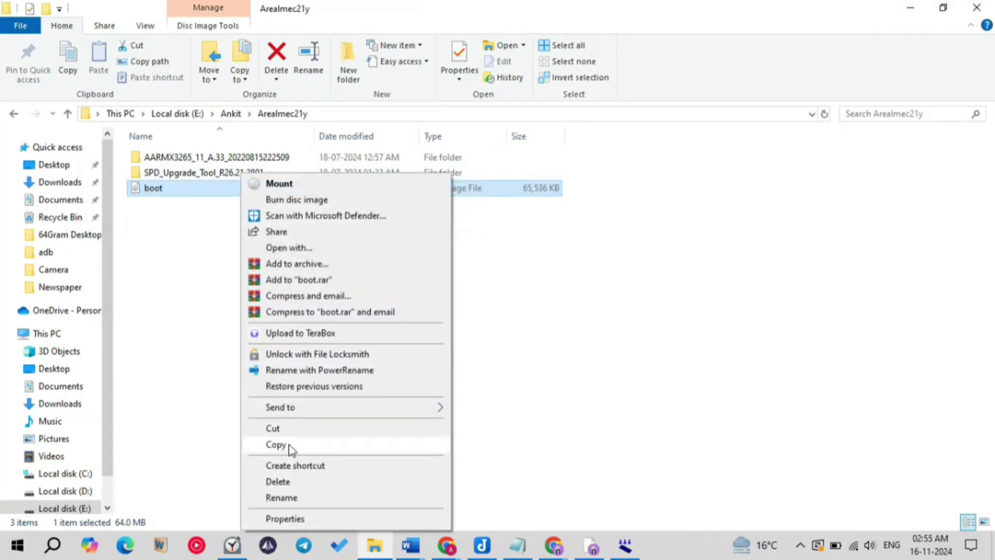
left_click(276, 429)
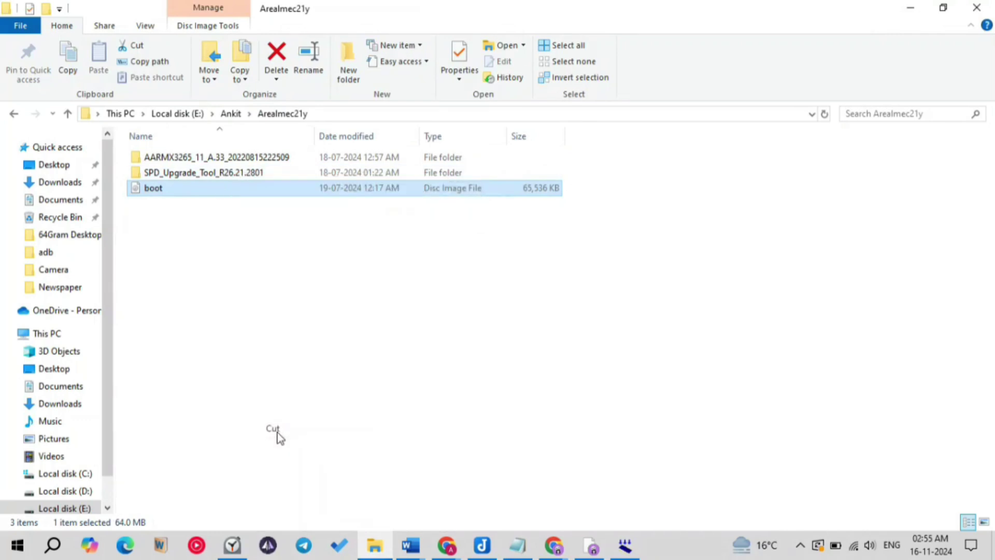
right_click(254, 192)
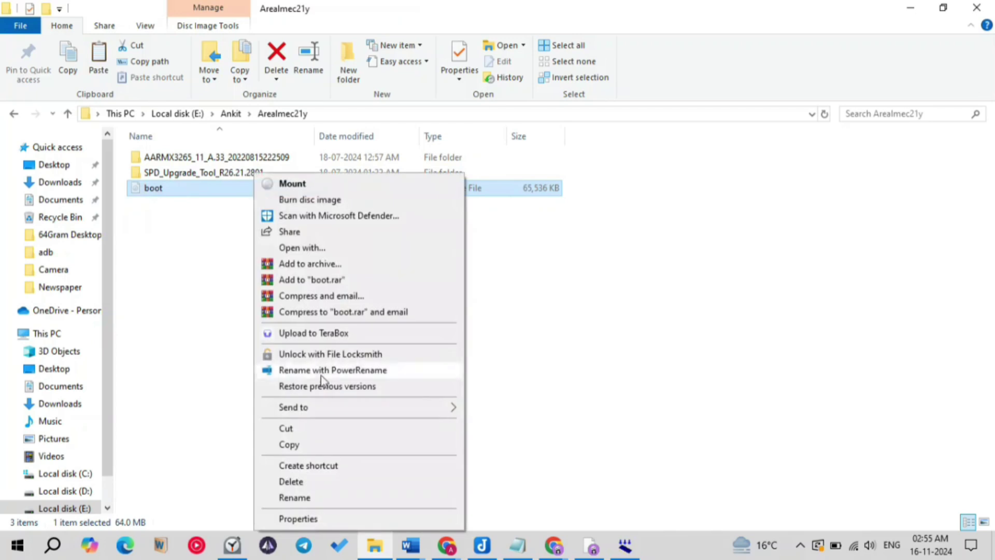
left_click(318, 446)
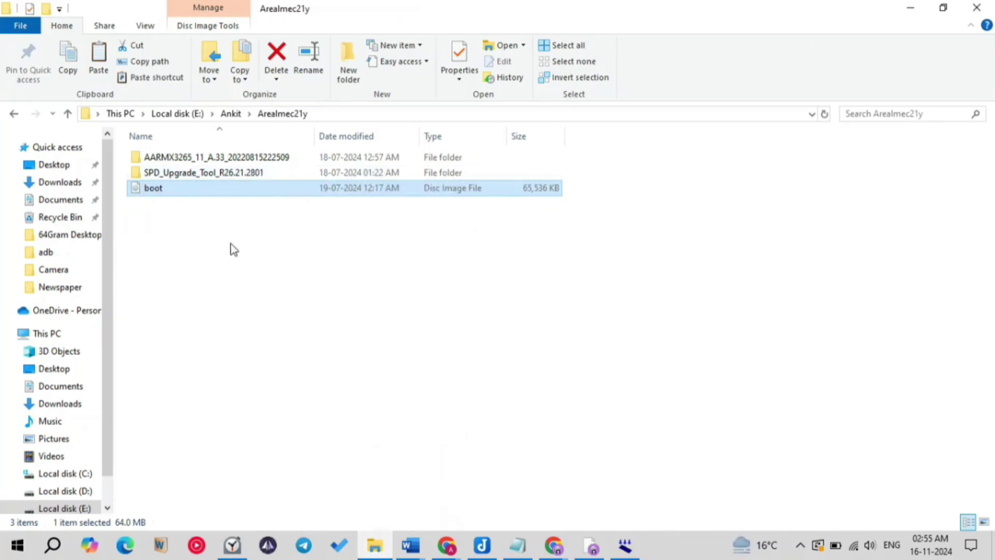
Paste boot into SPD_Upgrade_Tool_R26.21.2801\ImageFiles\PAC_RMX3265_DownloadFiles and dismiss the replace prompt.
double_click(196, 174)
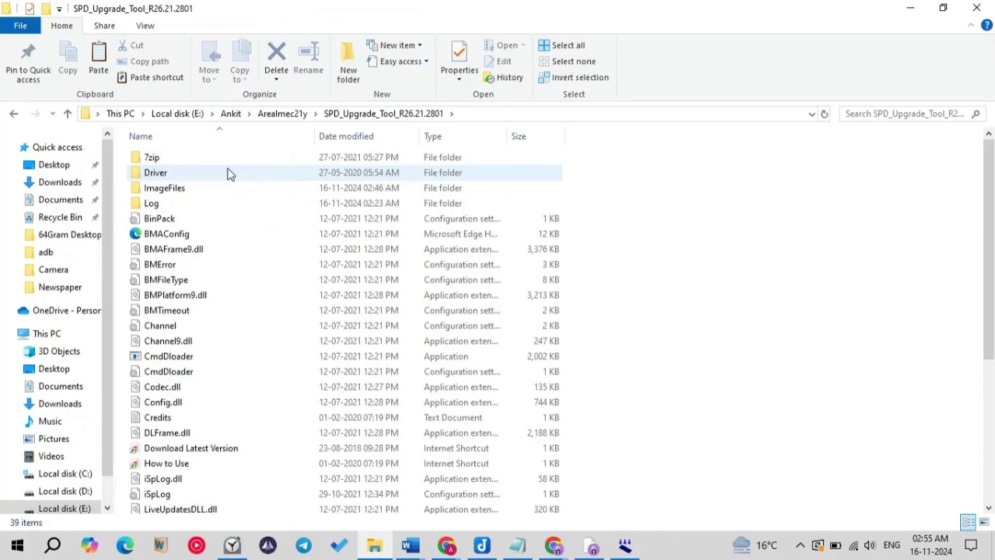
double_click(187, 188)
double_click(164, 155)
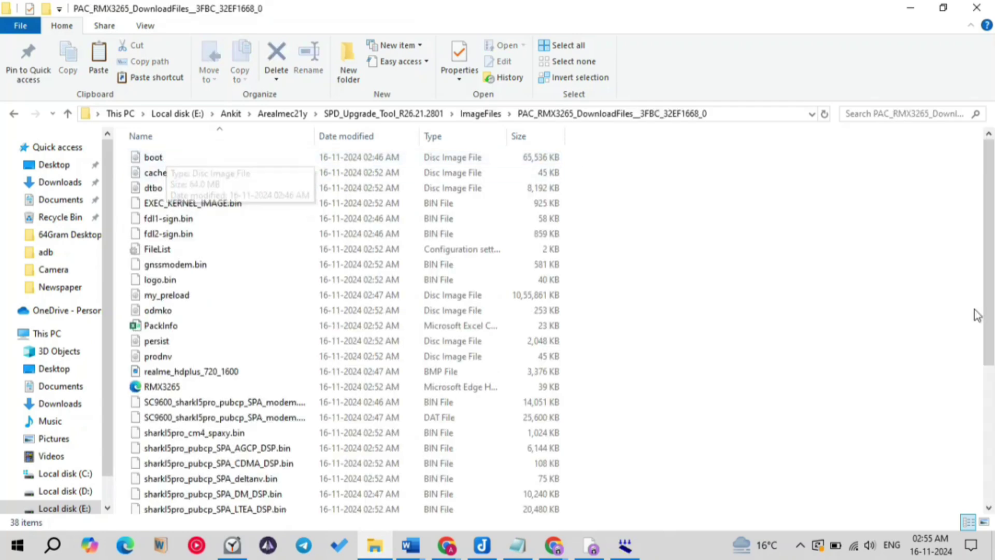
right_click(671, 272)
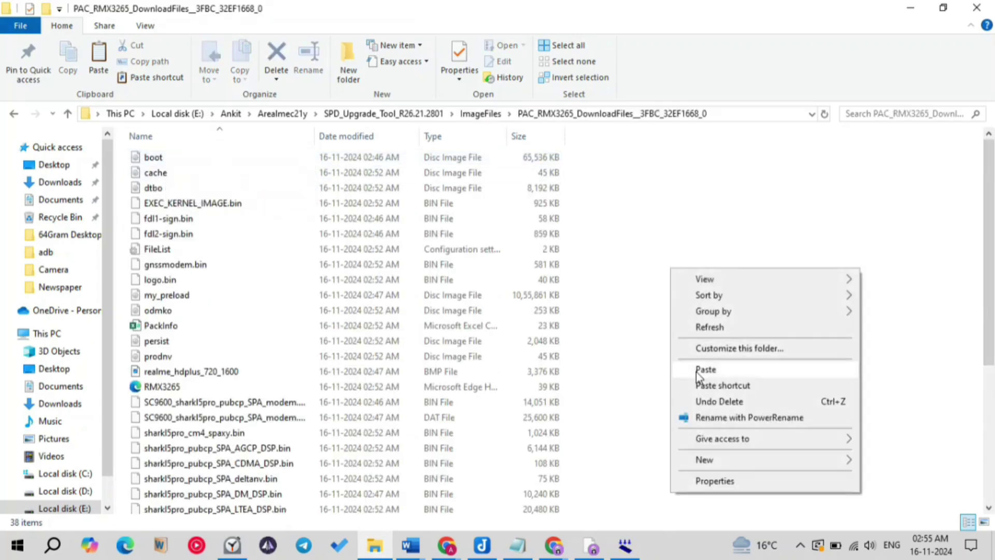
left_click(721, 370)
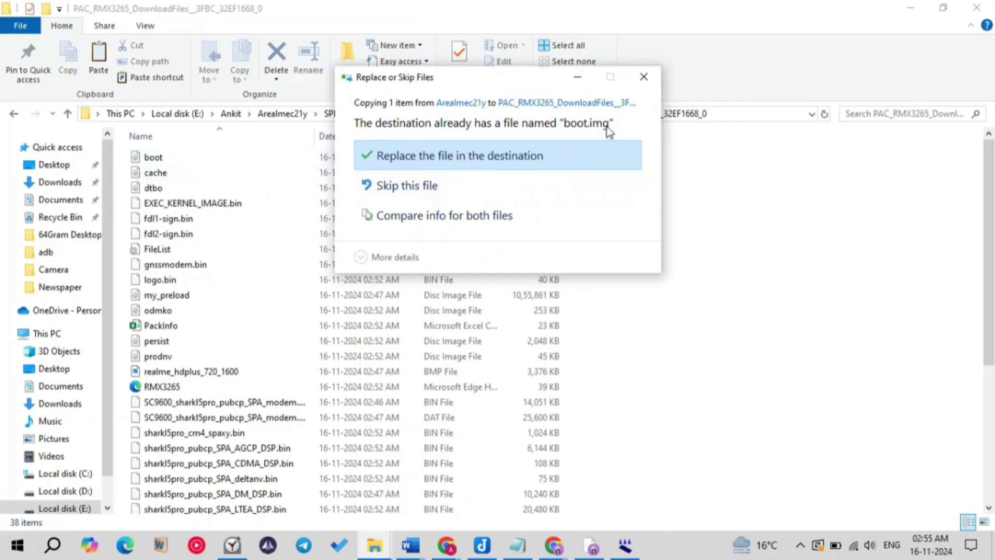
left_click(643, 77)
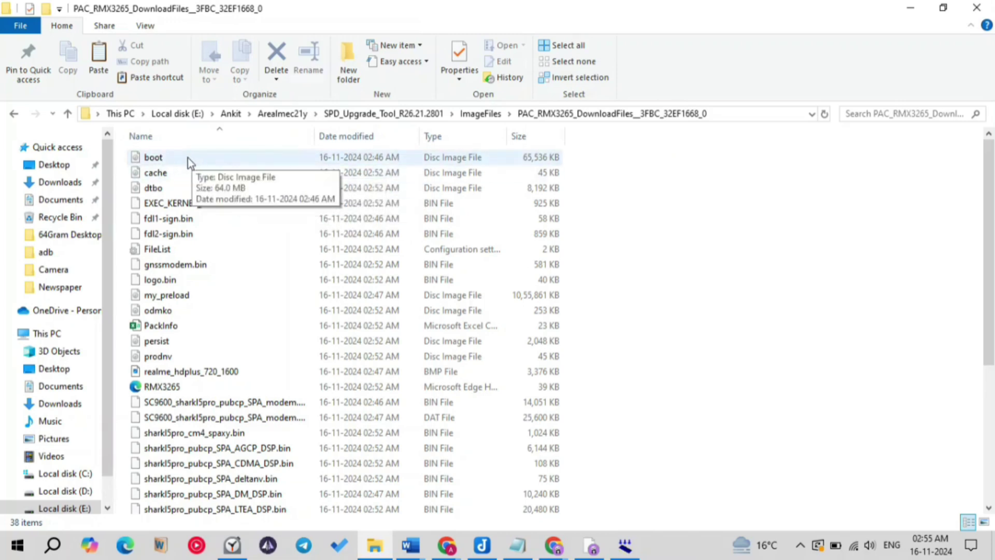
Turn on File name extensions, then reopen SPD_Upgrade_Tool_R26.21.2801\ImageFiles\PAC_RMX3265_DownloadFiles.
left_click(281, 115)
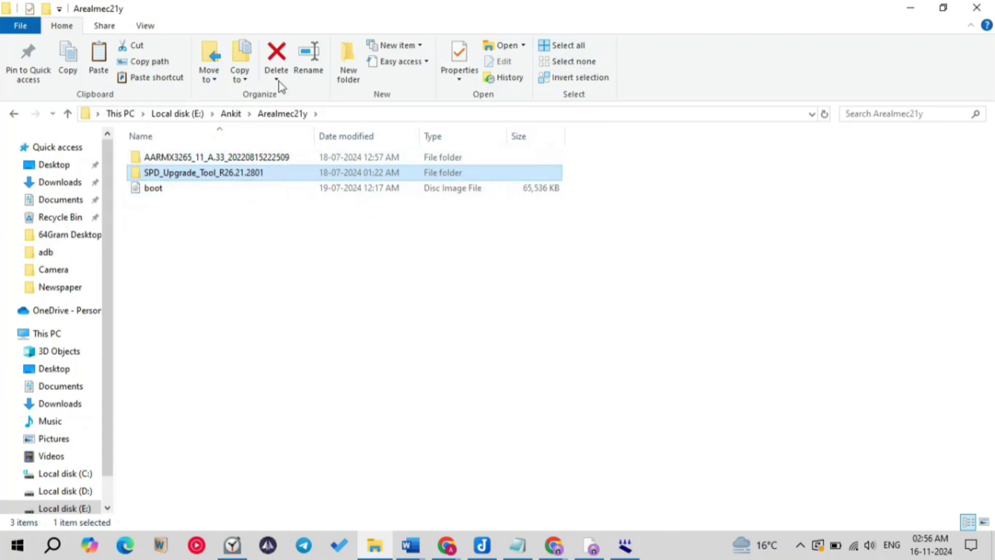
left_click(144, 26)
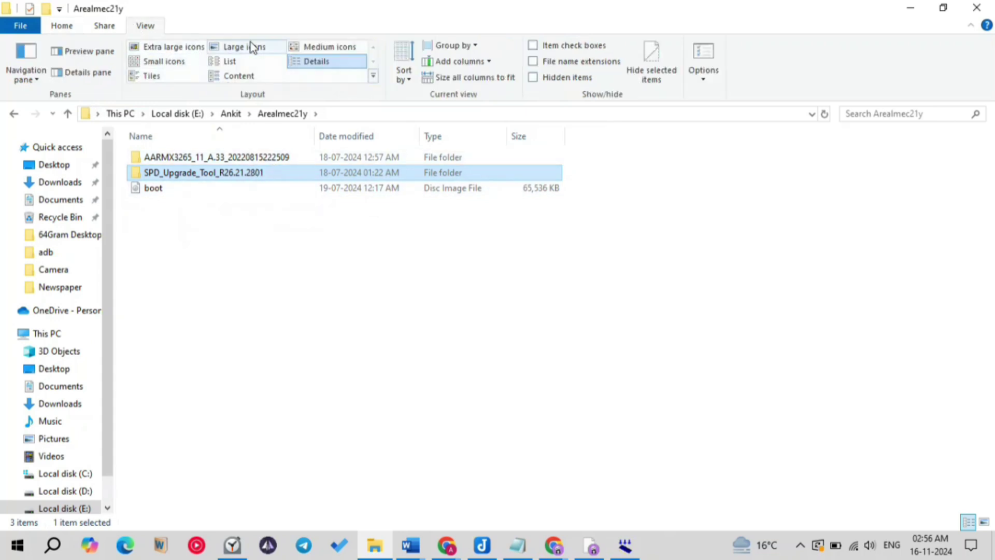
left_click(535, 61)
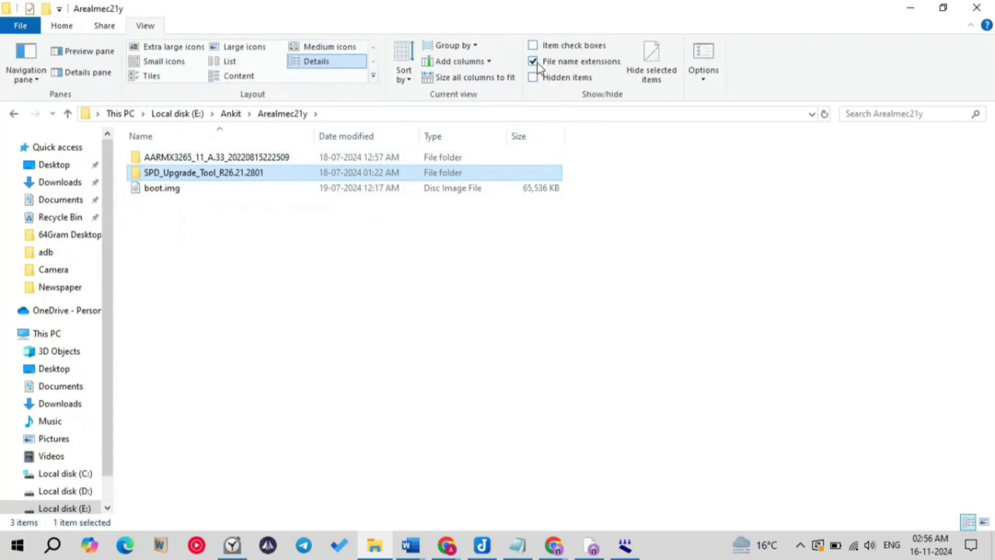
double_click(226, 175)
double_click(171, 188)
double_click(173, 159)
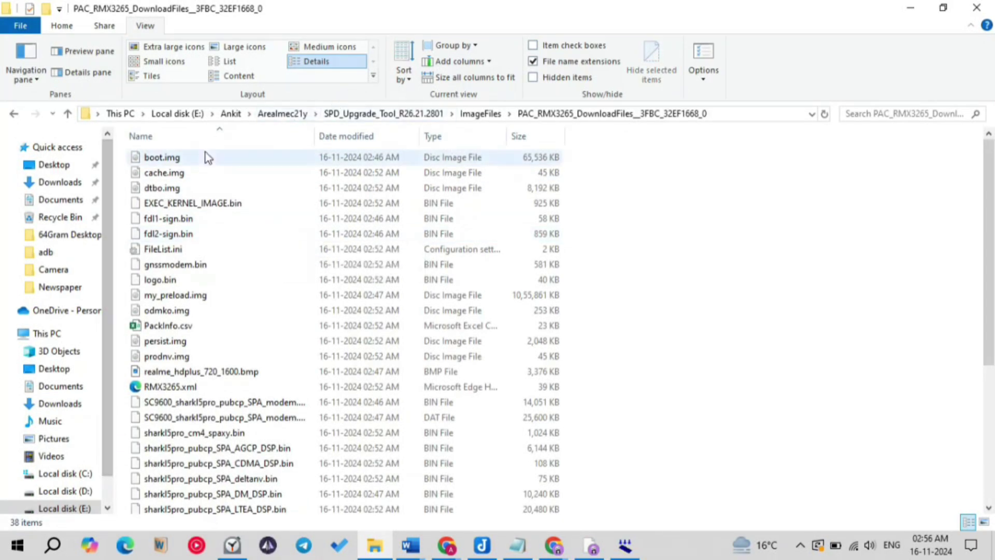
Bring up UpgradeDownload, then highlight the thread's power-off, Volume Down and USB connection steps.
left_click(625, 545)
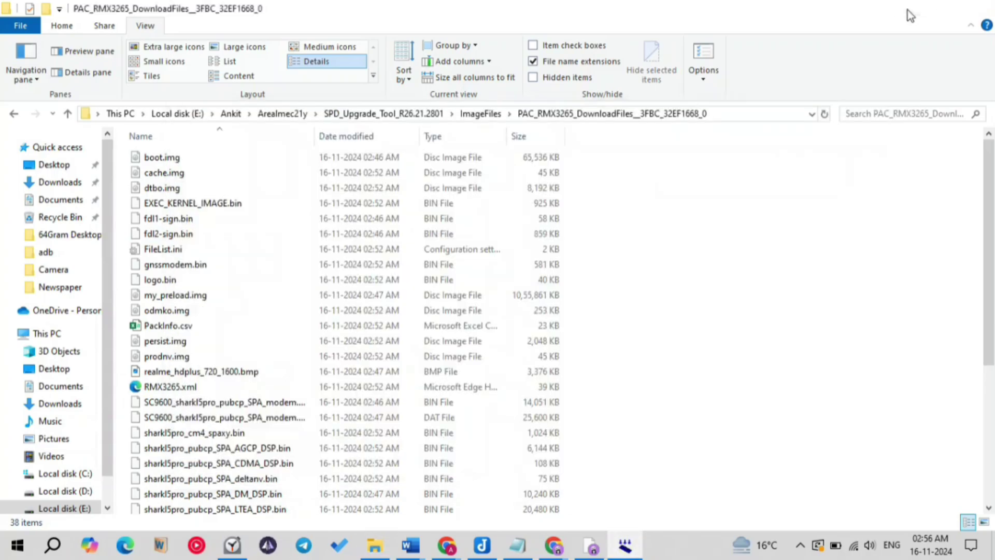
left_click(908, 8)
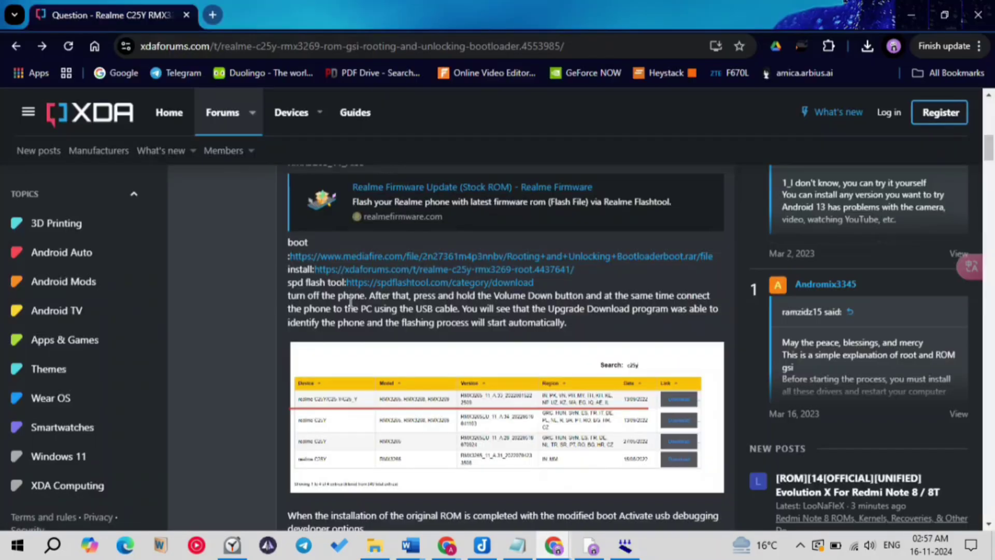
left_click_drag(289, 295, 672, 321)
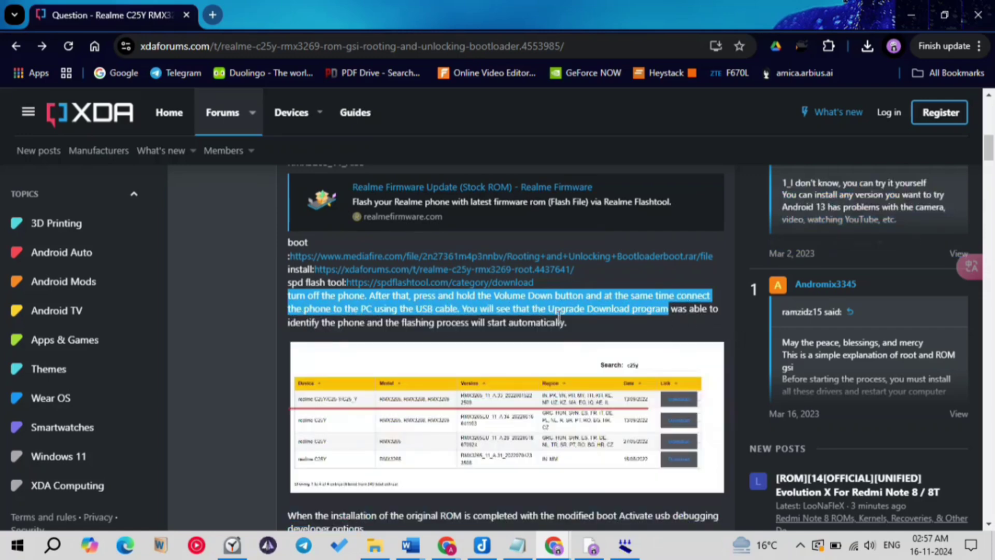